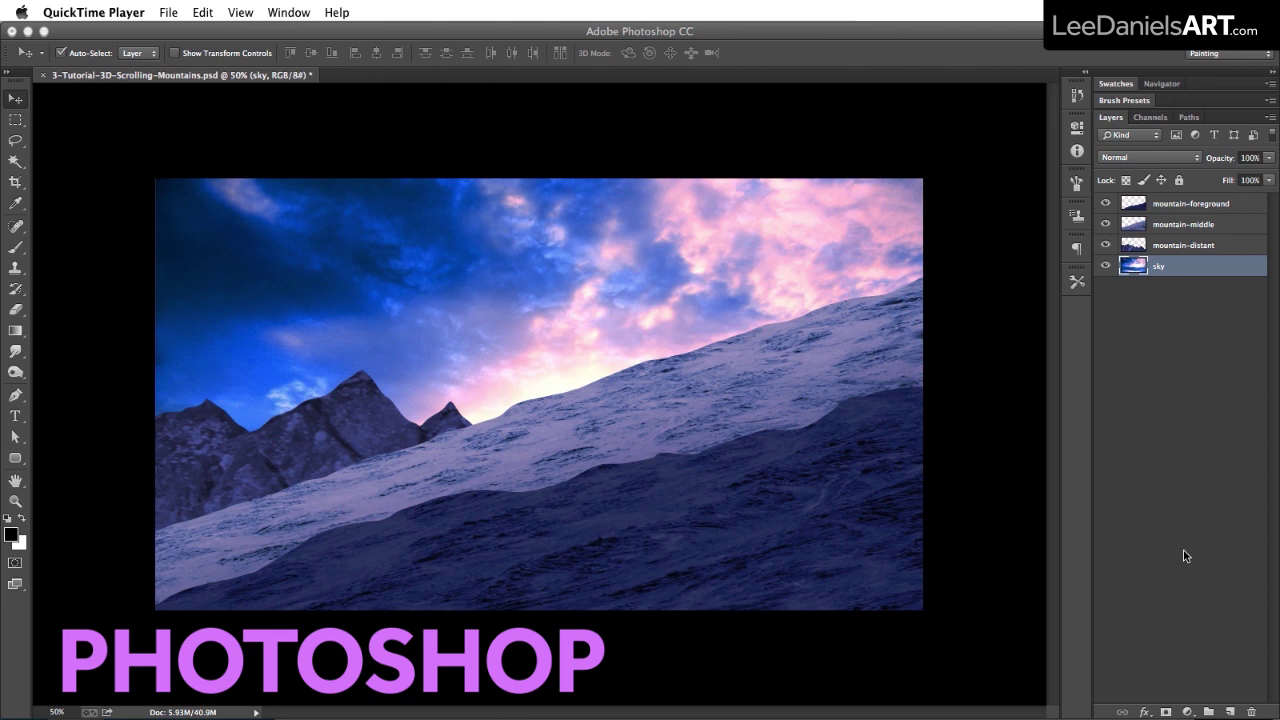
Step: Show the sky and all three mountain layers, then shift the mountain-middle slope on the canvas
click(1106, 266)
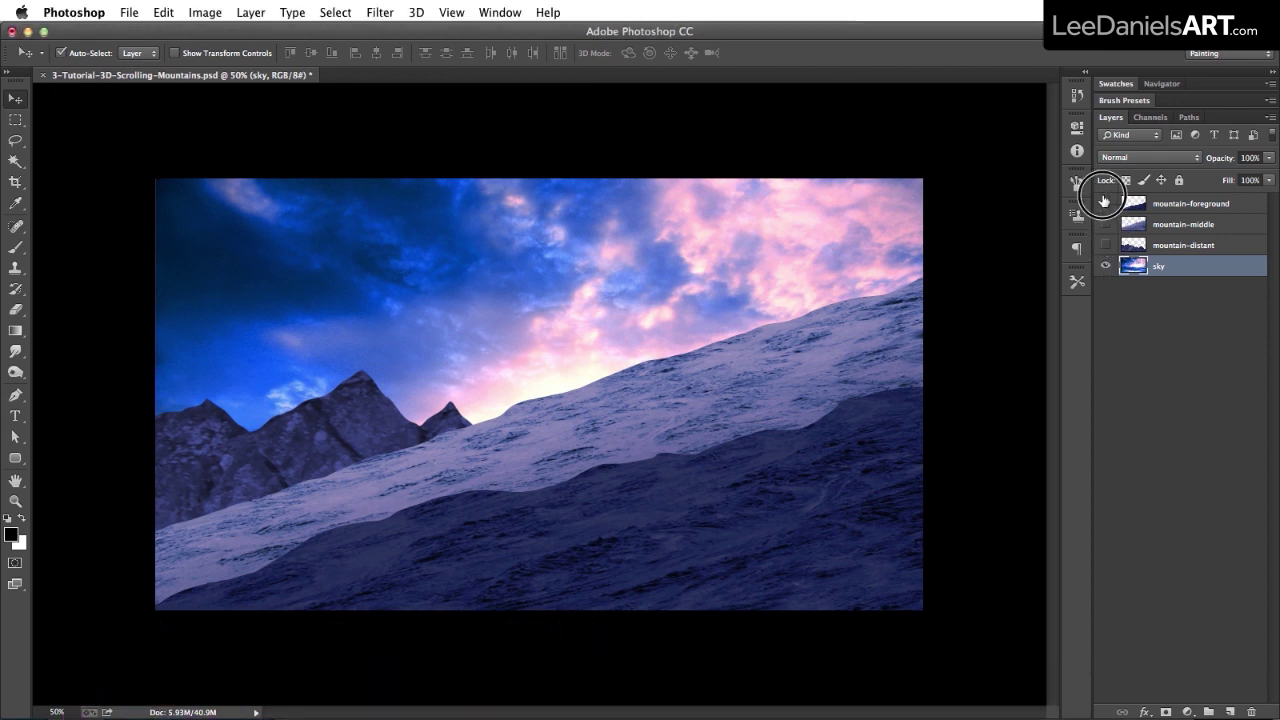
alt+click(1106, 266)
click(1106, 245)
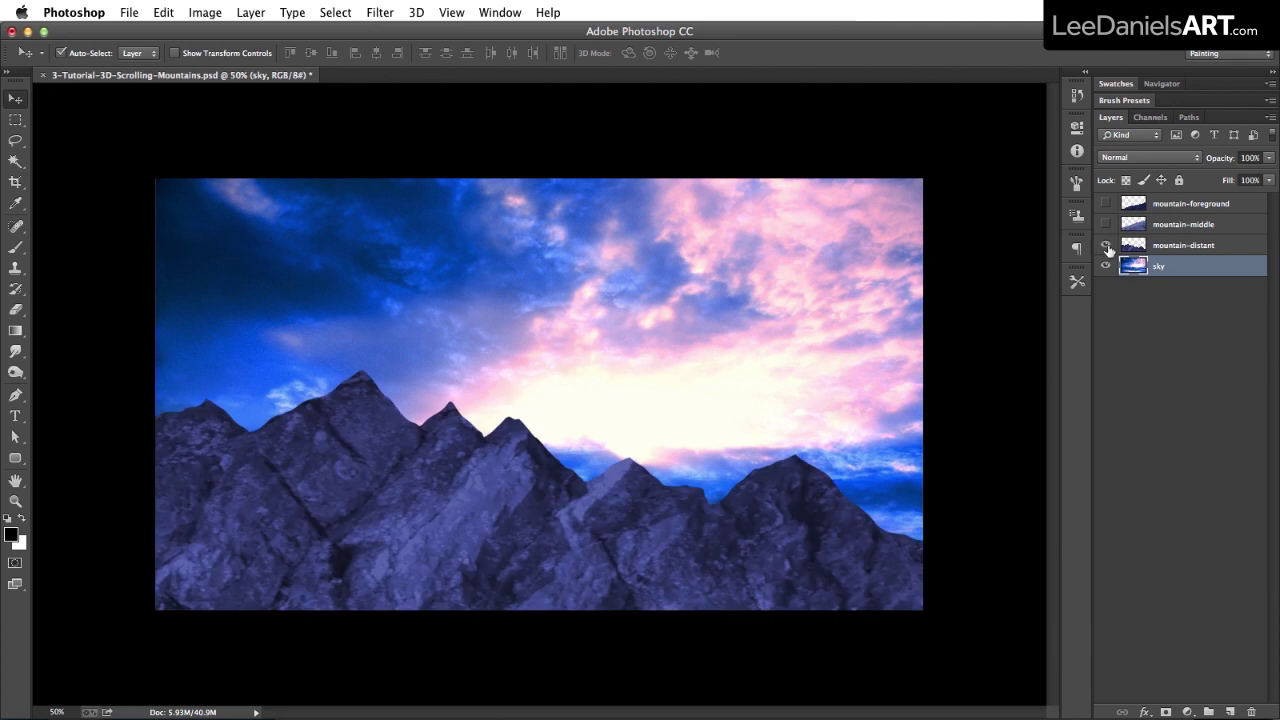
click(1105, 224)
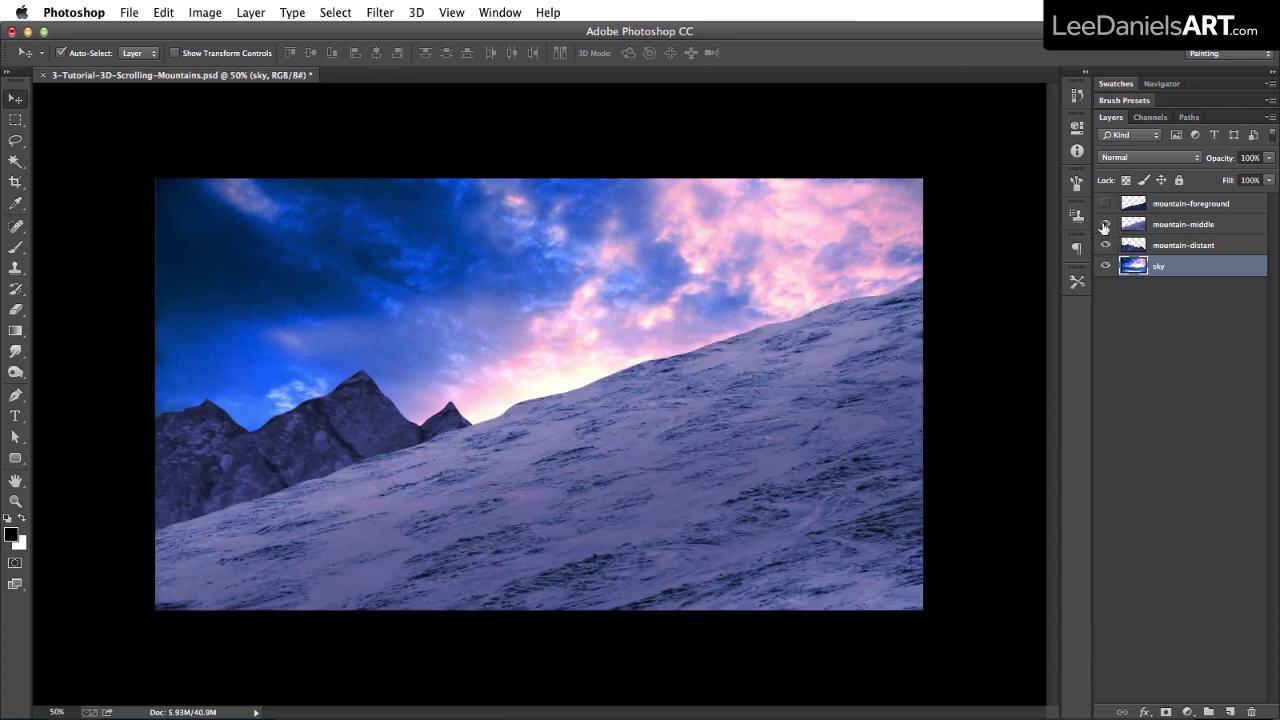
click(1106, 204)
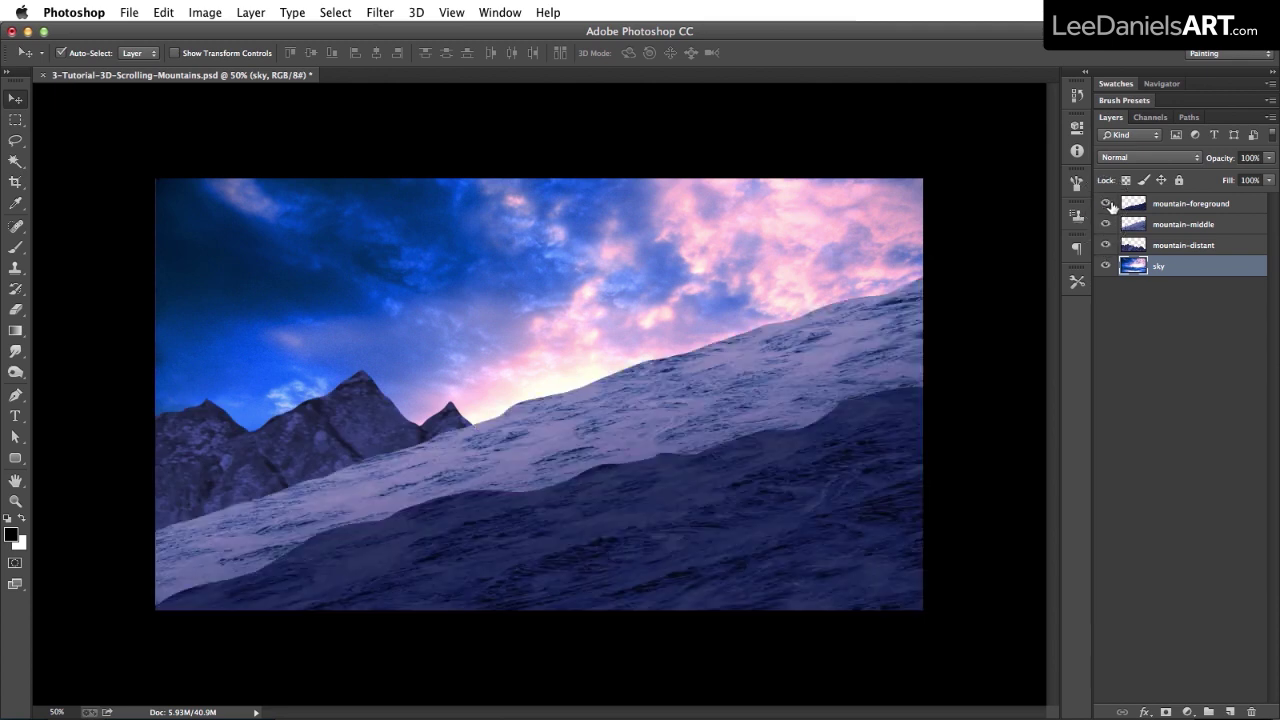
drag(545, 428, 600, 406)
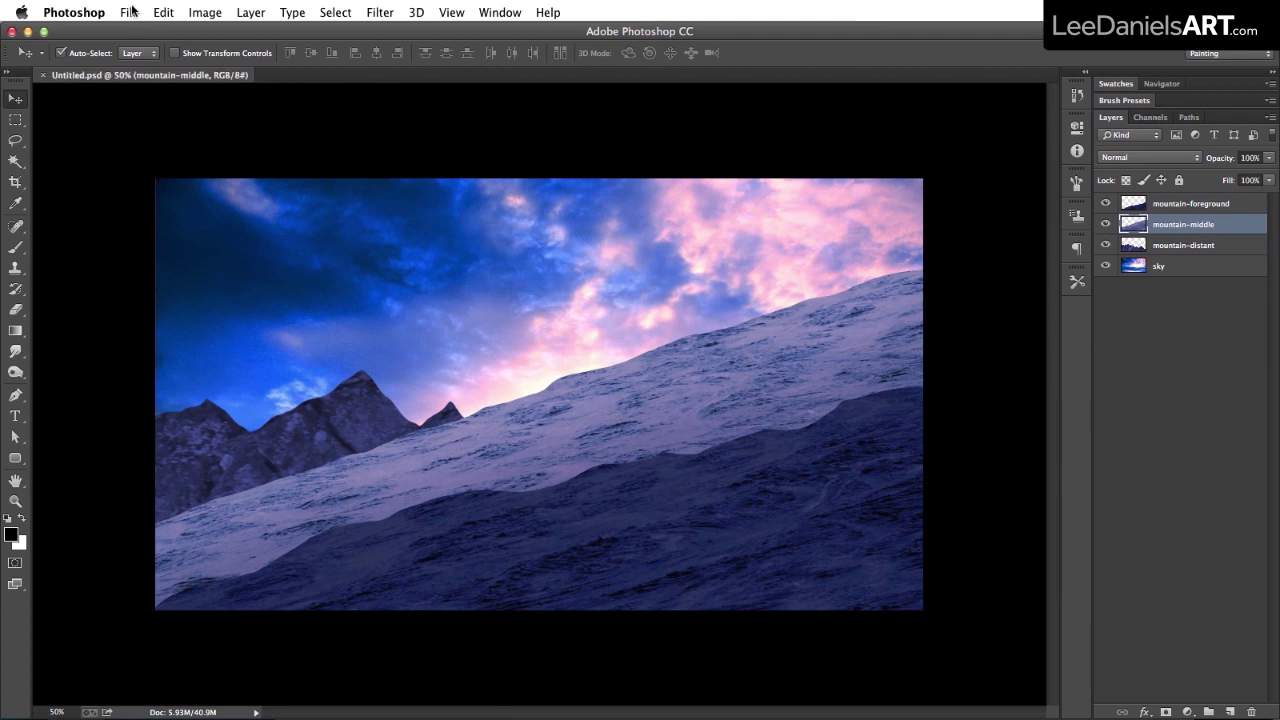
Step: Save the layered document as Scene.psd
key(super+s)
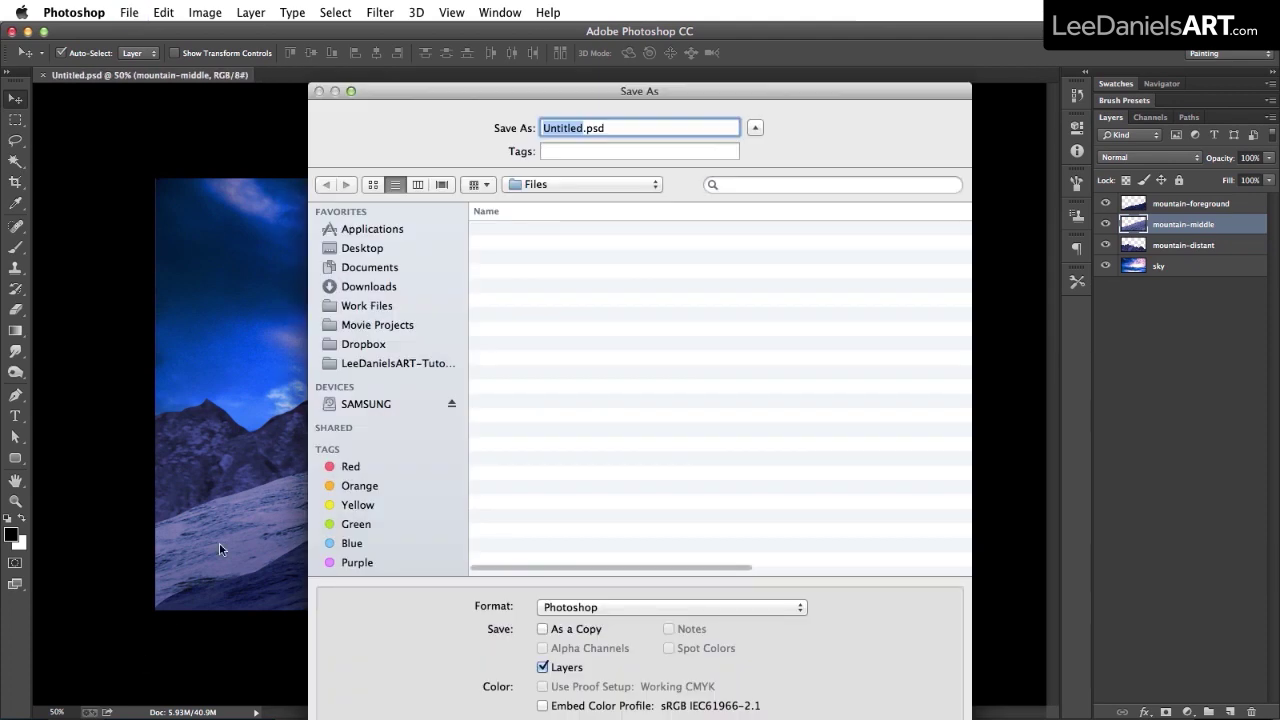
text(Scene)
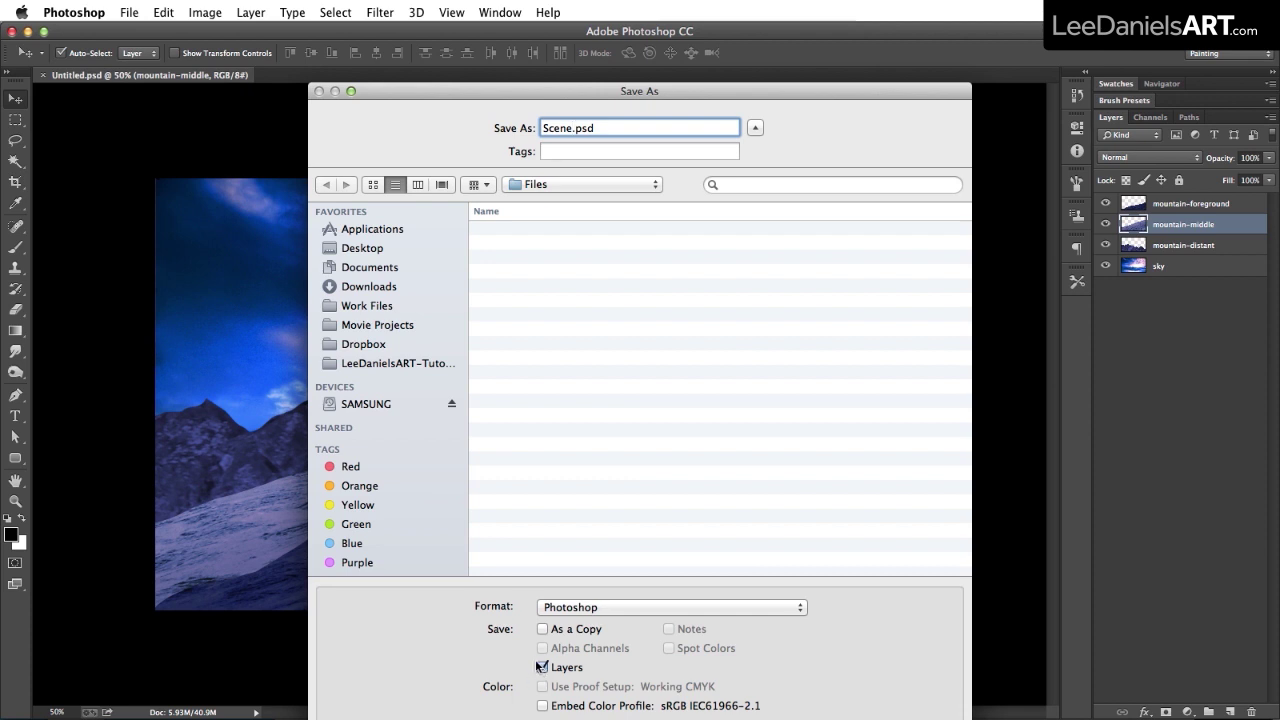
key(Return)
key(Return)
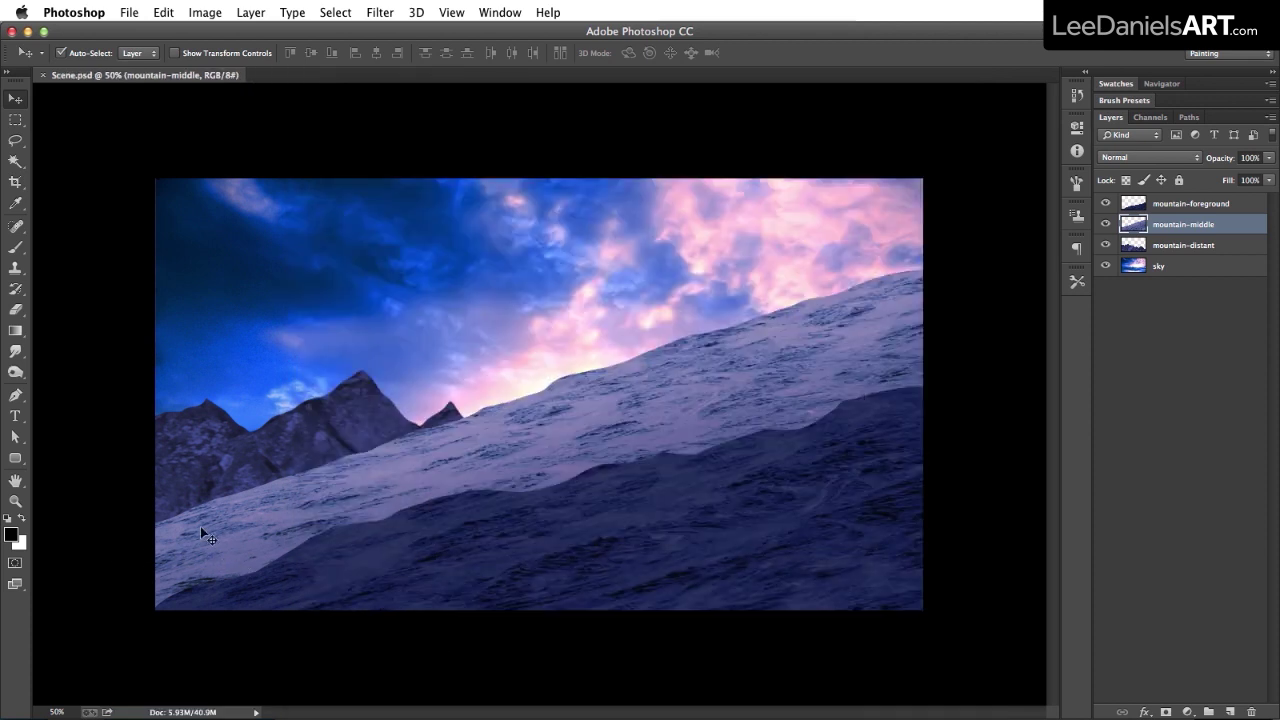
Step: Import Scene.psd as a Composition – Retain Layer Sizes and open the Scene comp
key(super+Tab)
key(Tab)
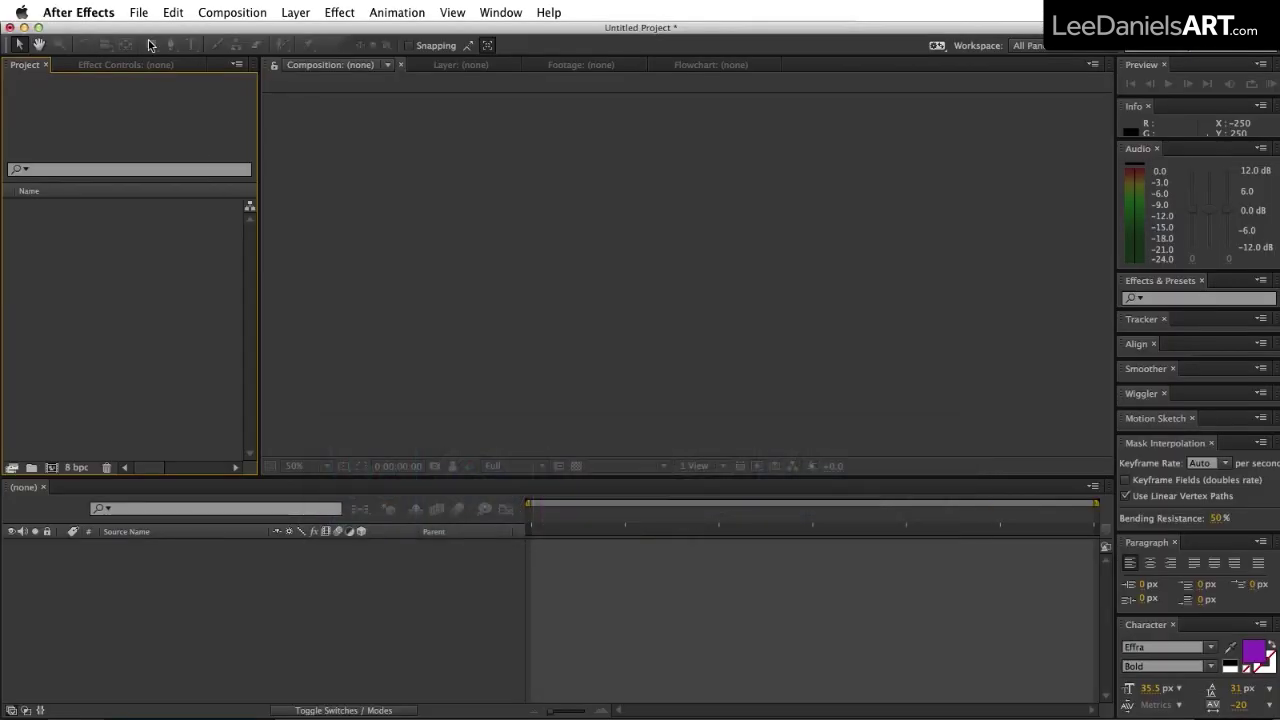
click(139, 12)
mouse_move(174, 212)
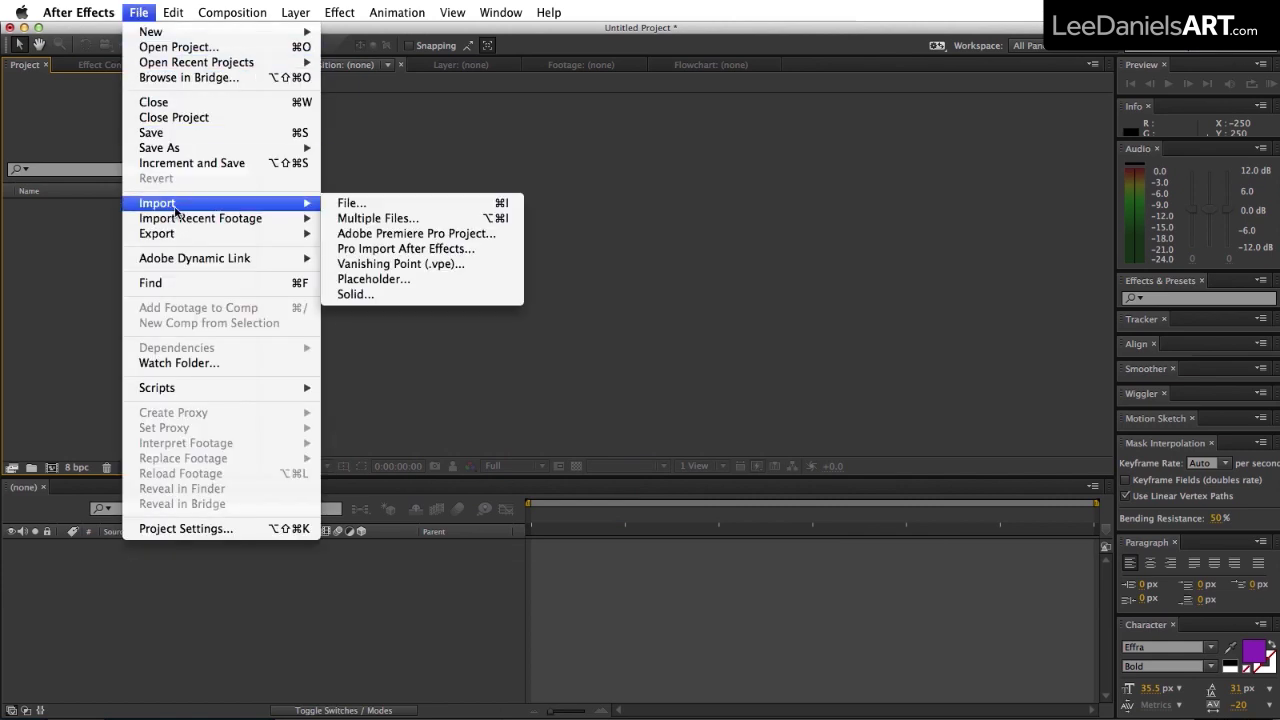
click(330, 205)
click(503, 164)
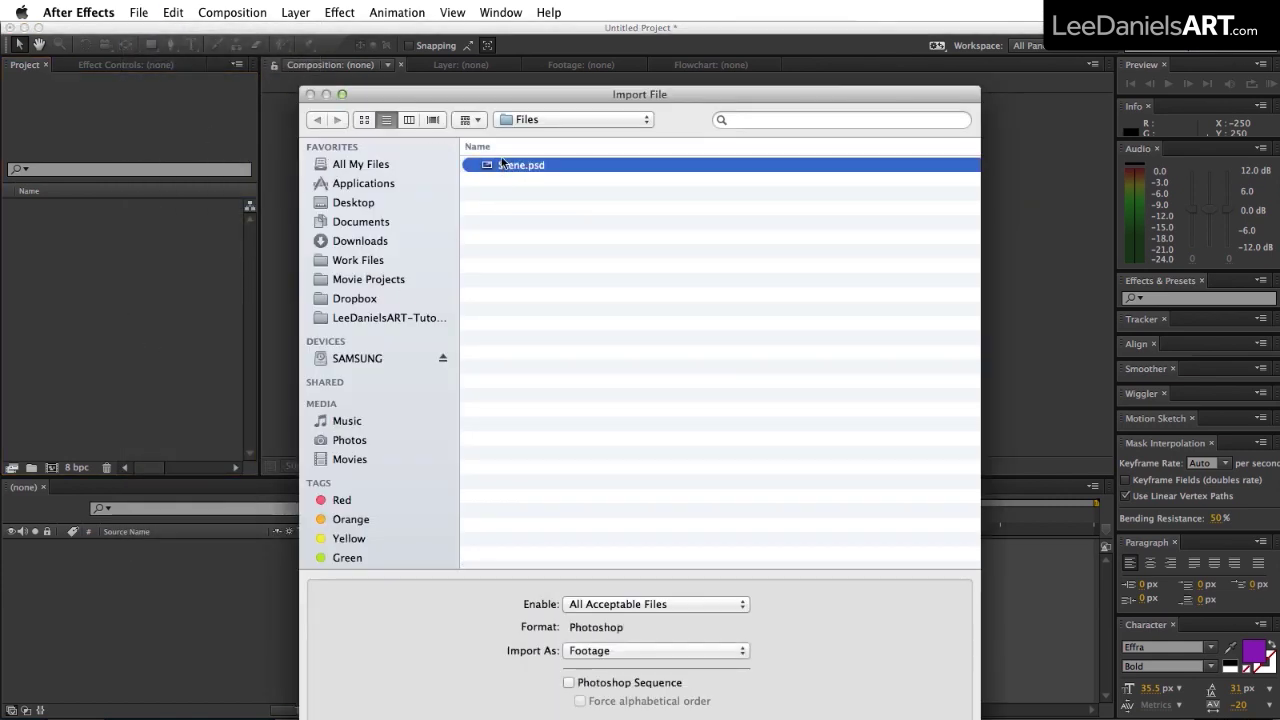
click(585, 651)
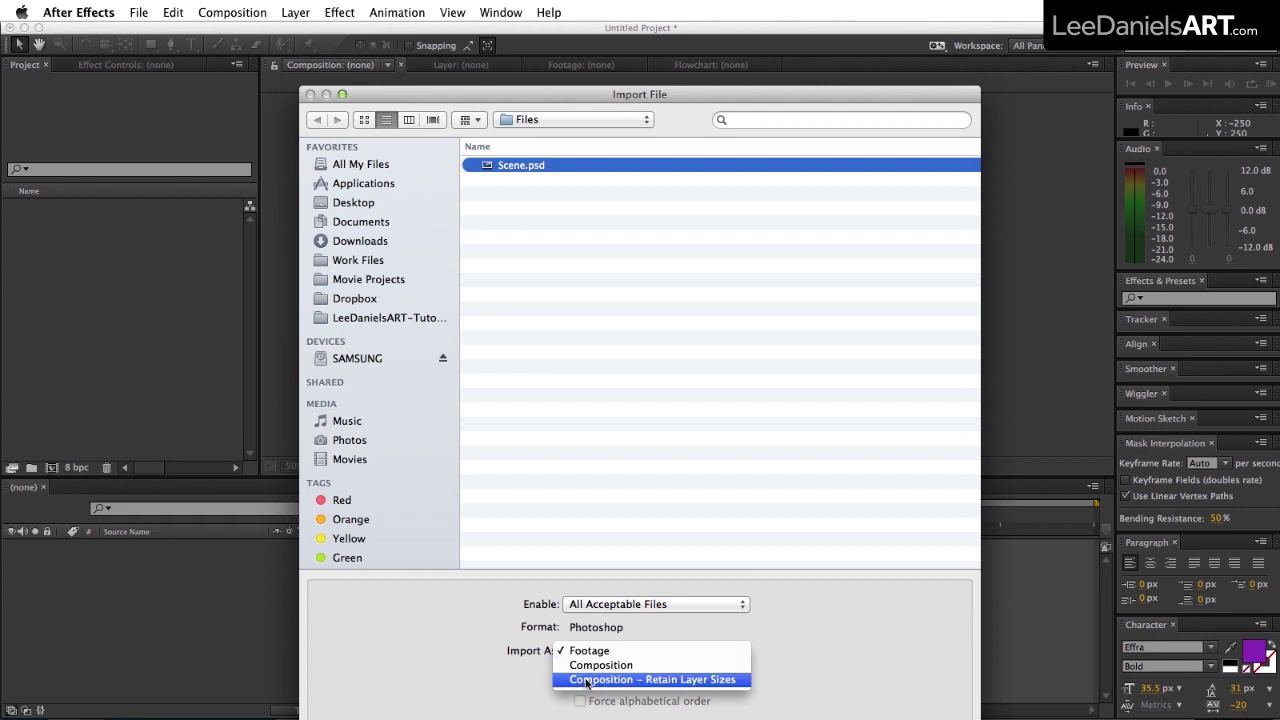
click(587, 680)
key(Return)
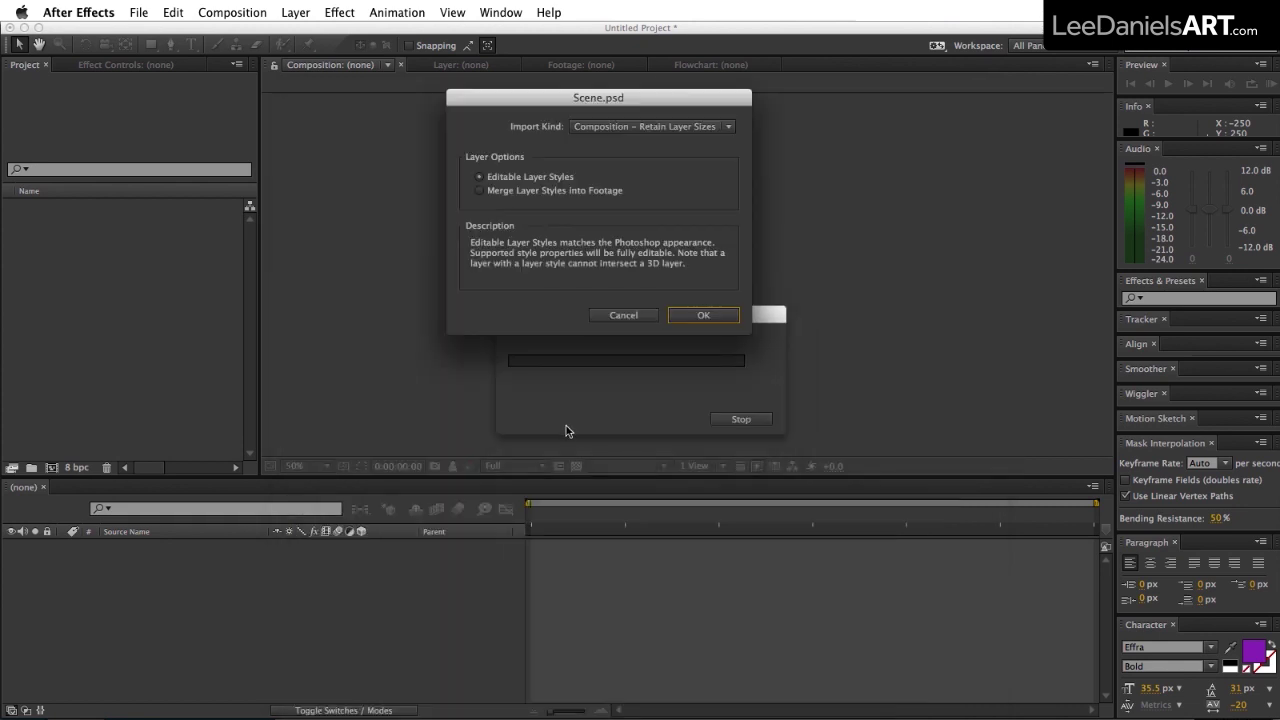
key(Return)
double_click(44, 207)
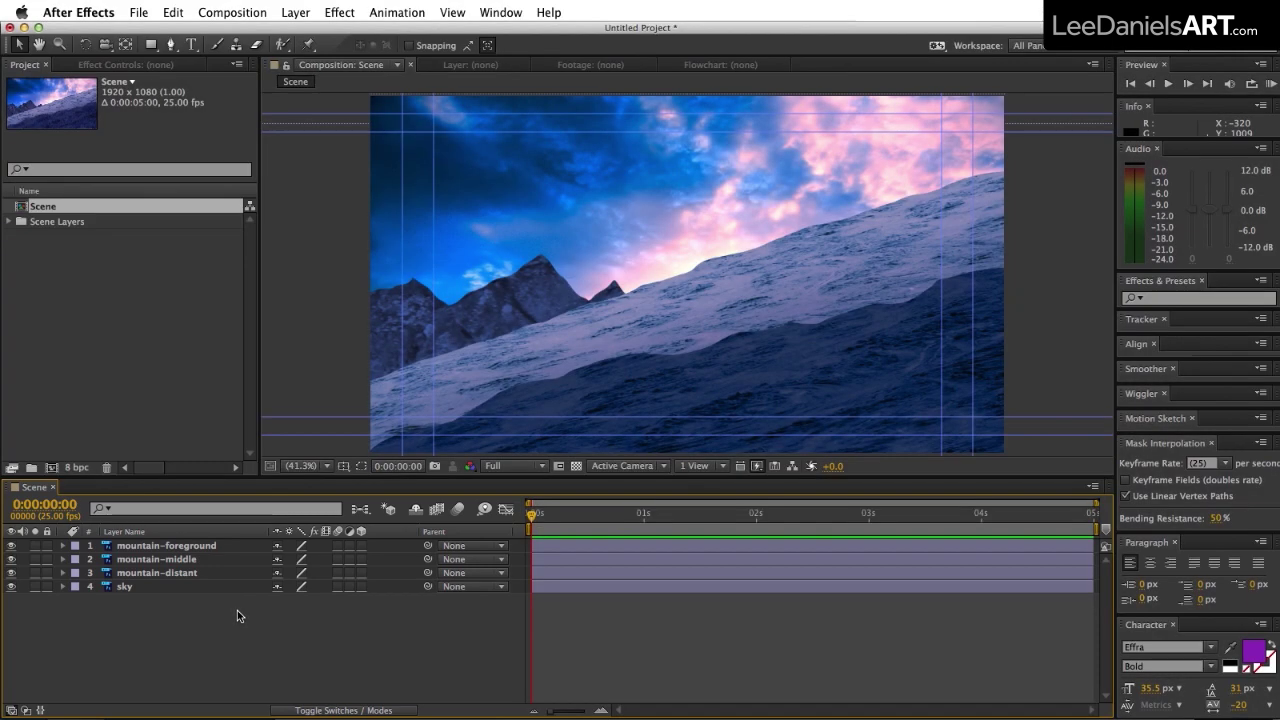
Step: Create a new One-Node Camera layer, Camera 1, with the 35mm preset
click(291, 12)
mouse_move(300, 31)
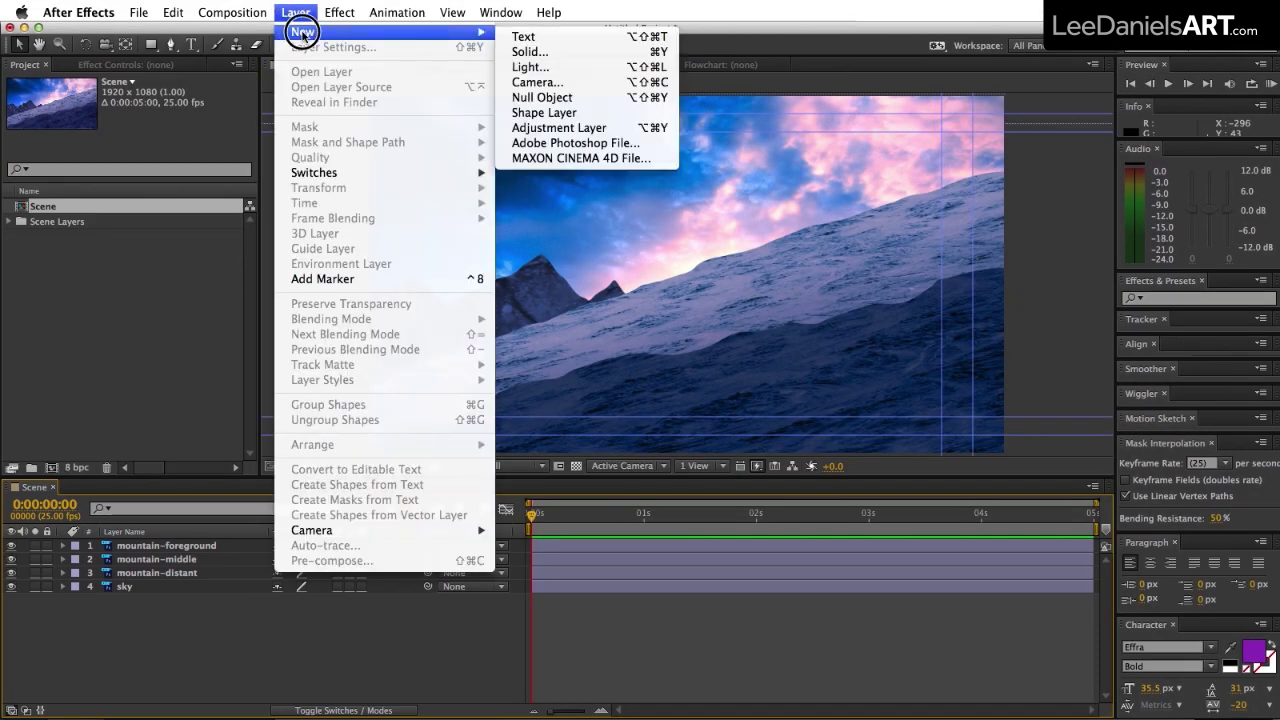
click(528, 82)
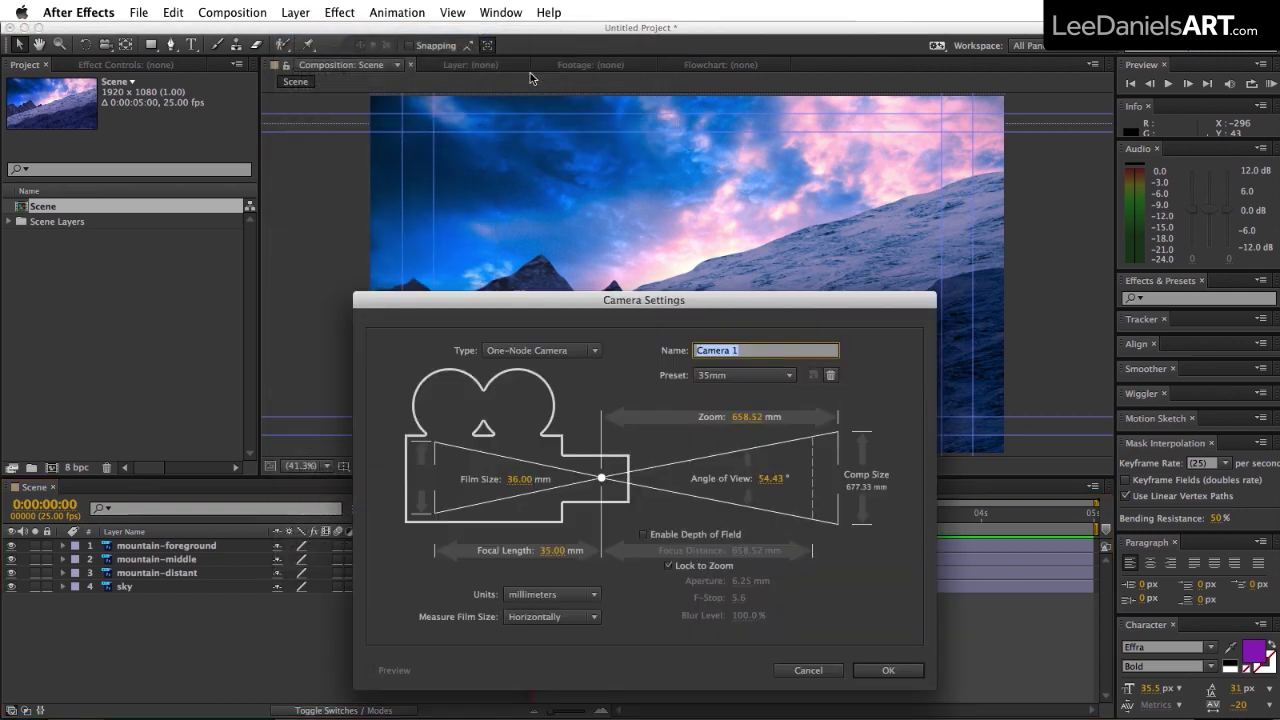
click(503, 351)
click(446, 330)
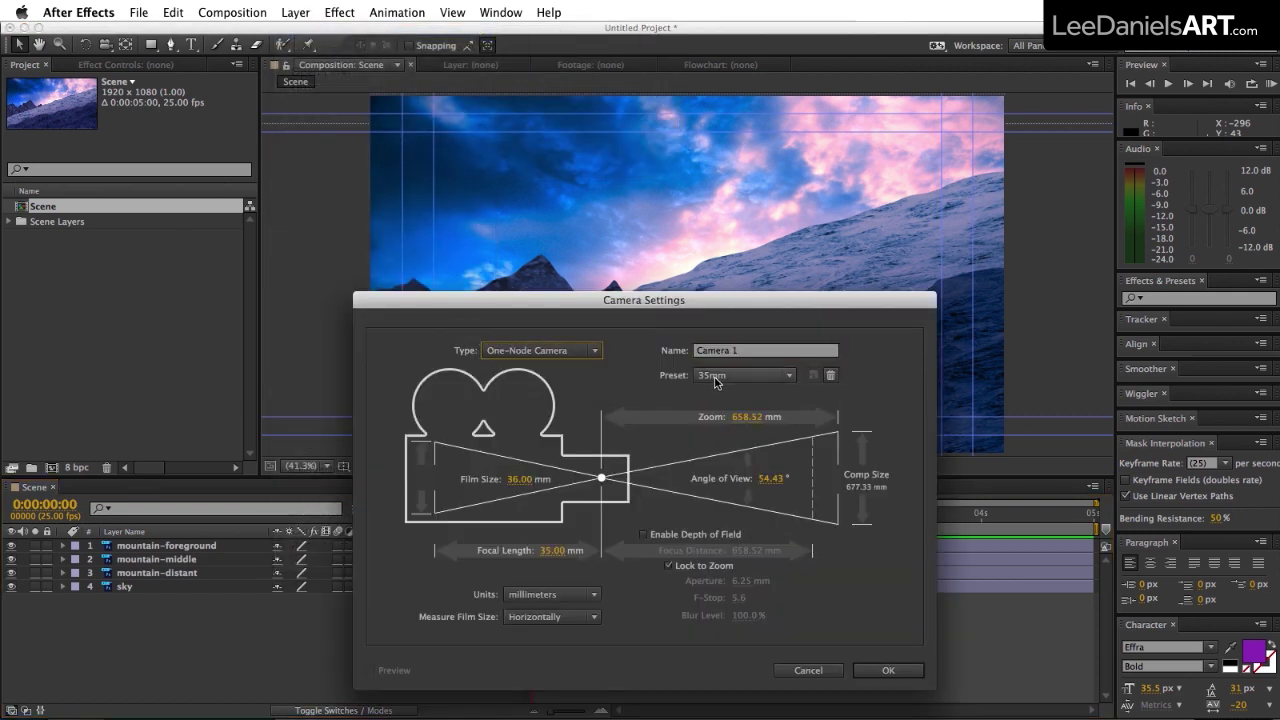
click(886, 674)
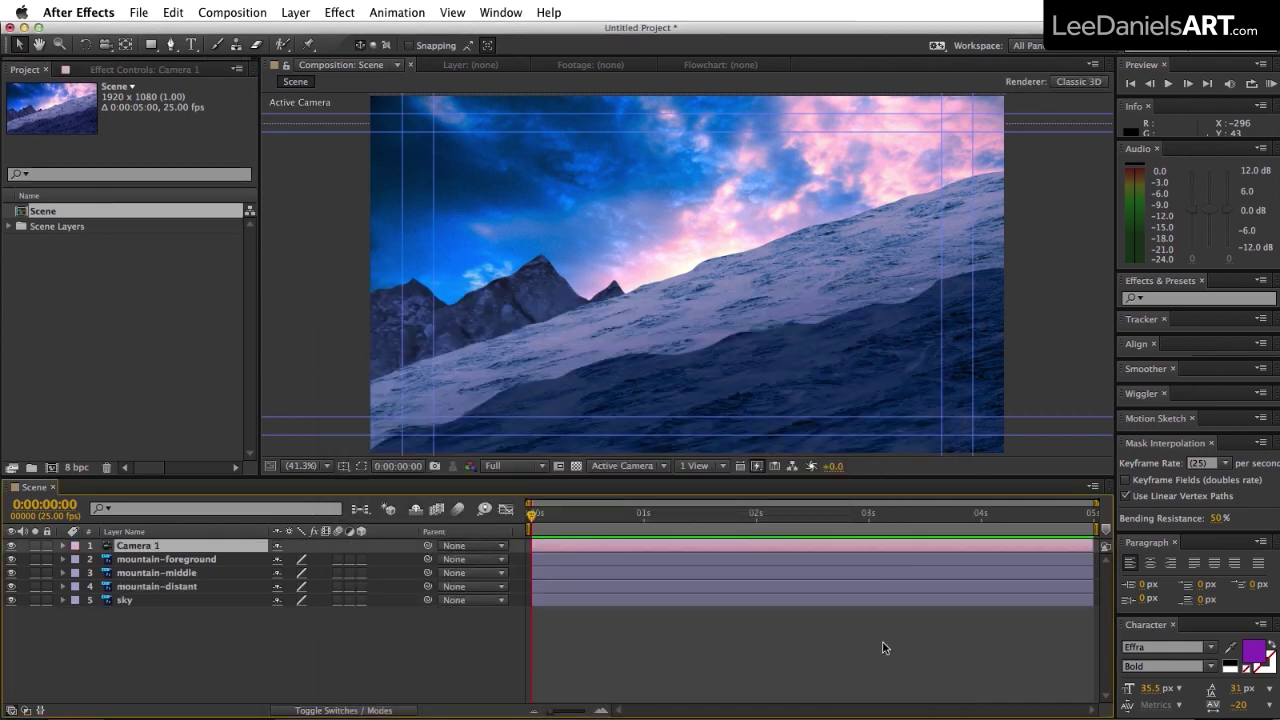
Step: Turn on the 3D switch for the four image layers, mountain-foreground down to sky
click(137, 562)
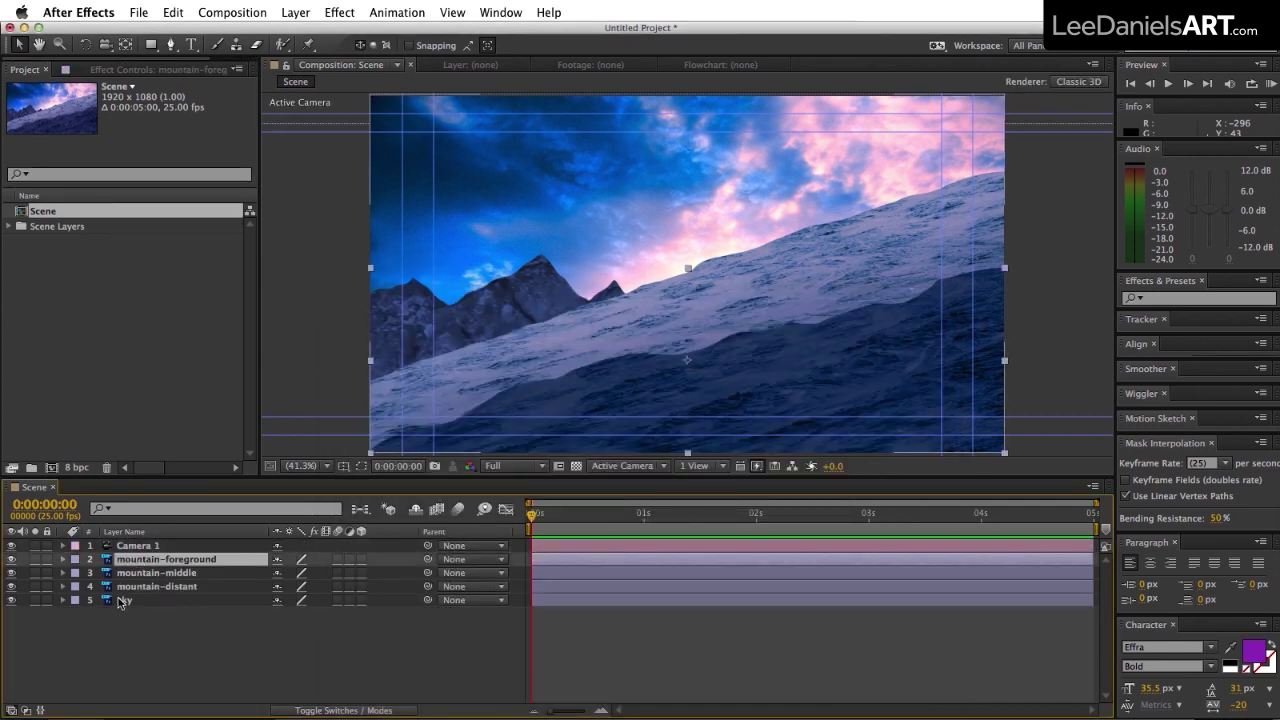
shift+click(125, 601)
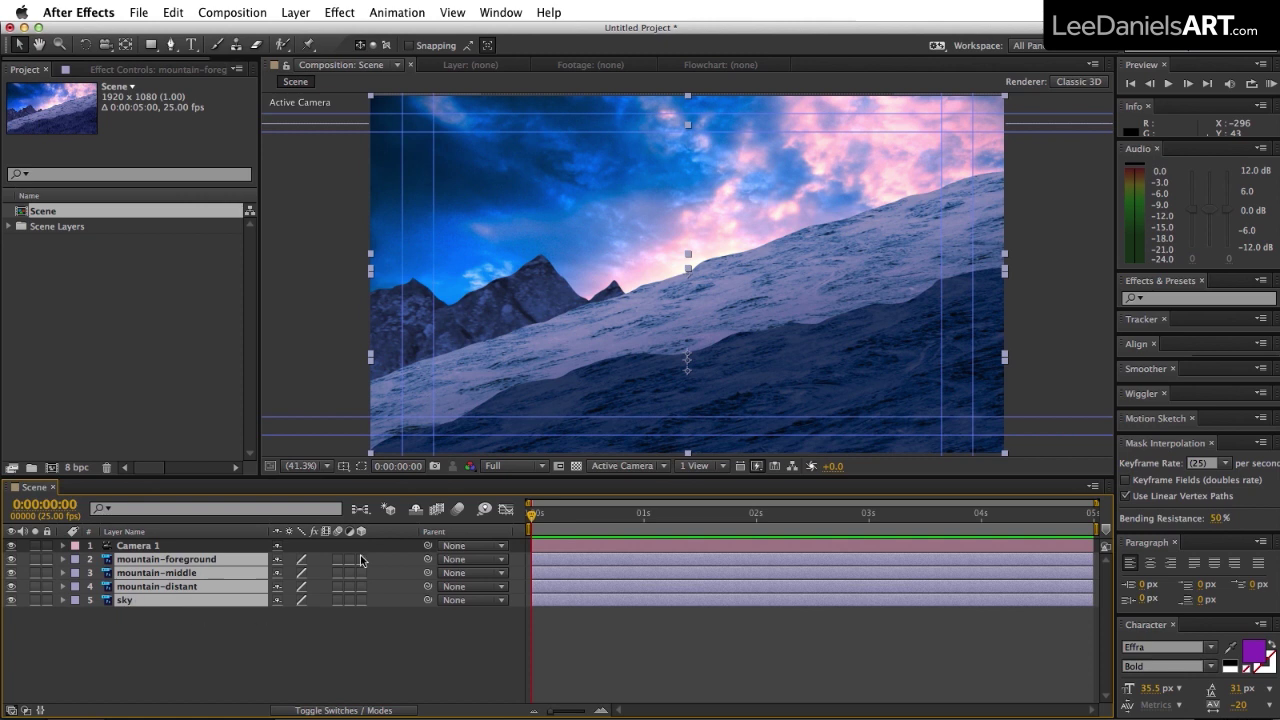
drag(361, 561, 361, 603)
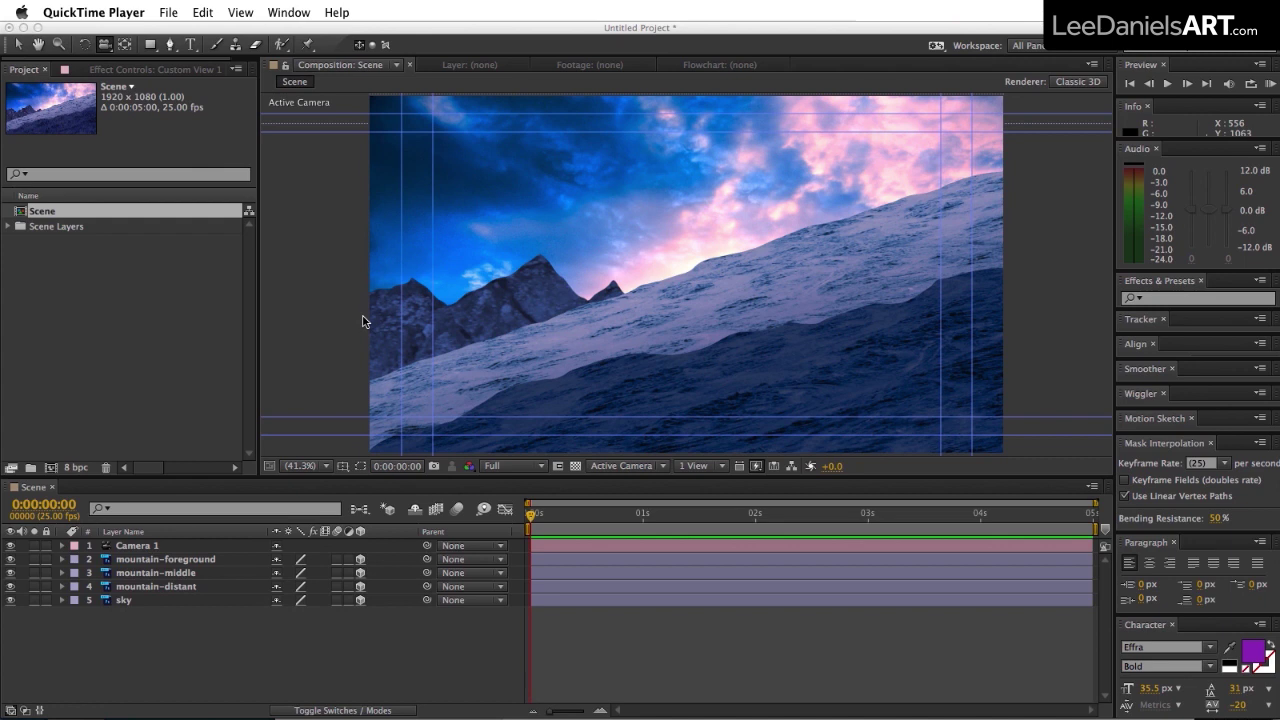
Step: Orbit a custom 3D view to inspect the layers in depth, then return to Active Camera
click(626, 476)
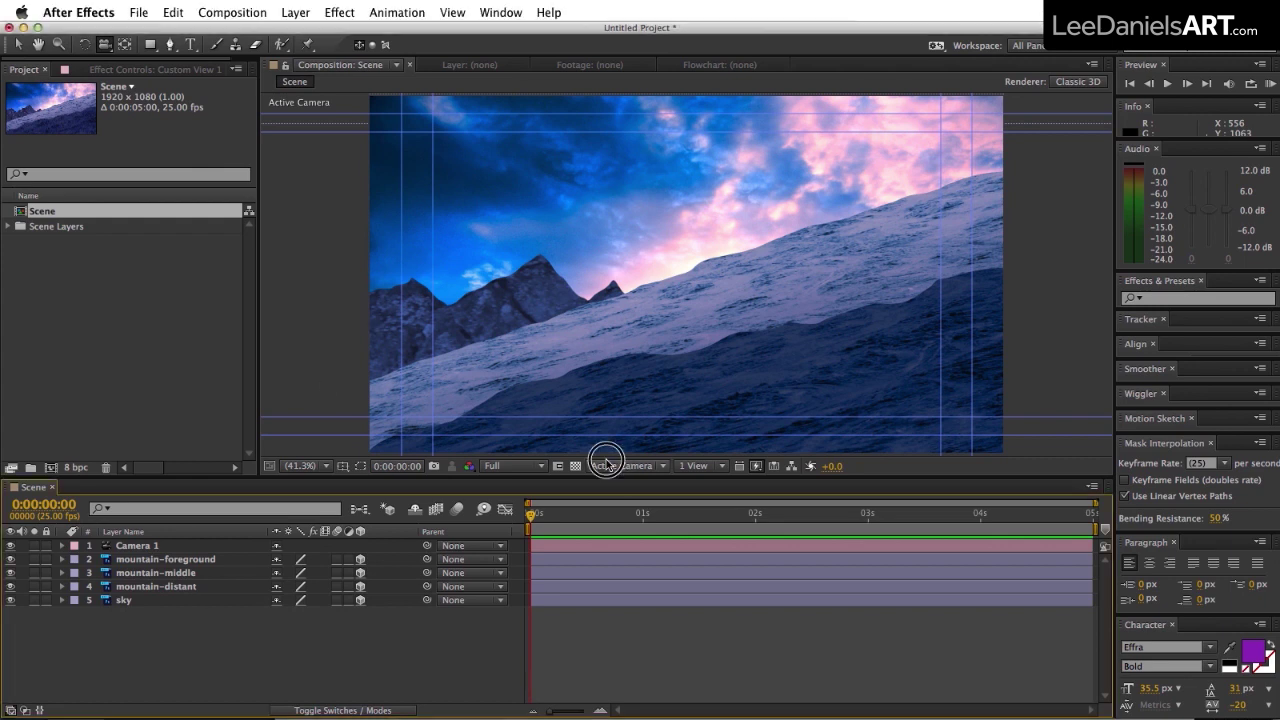
click(622, 465)
click(612, 631)
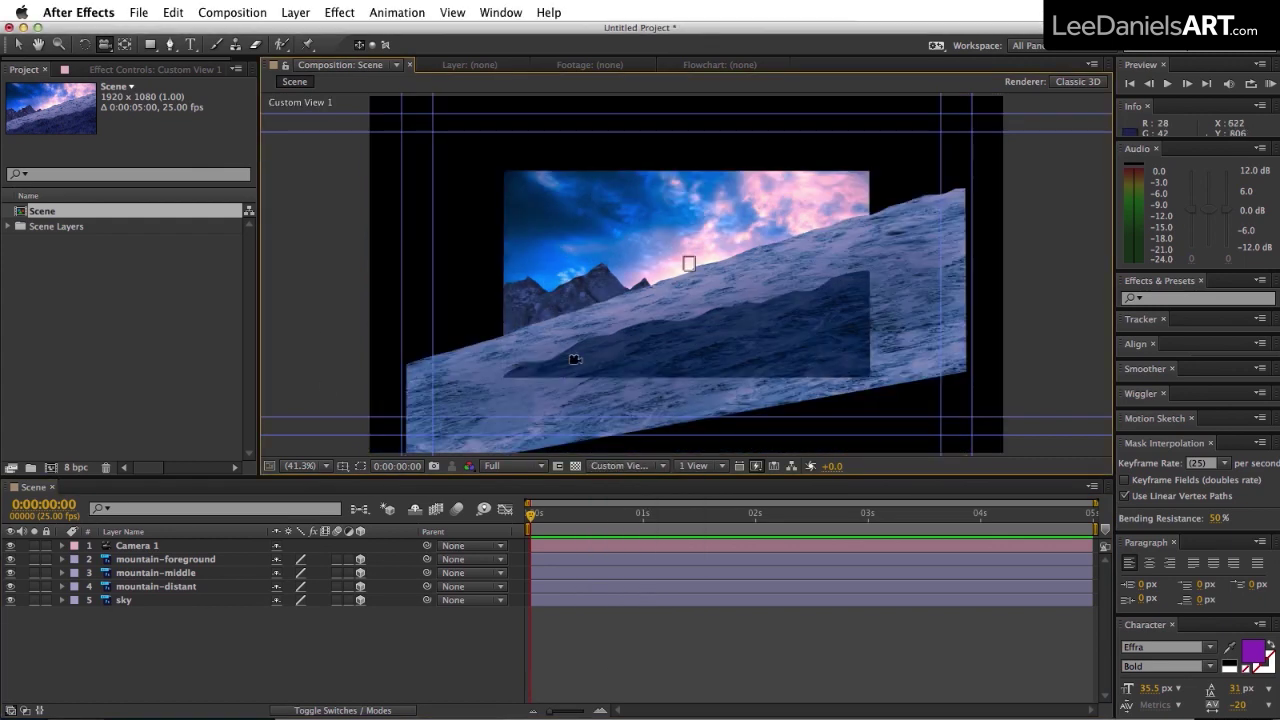
key(c)
drag(543, 346, 504, 234)
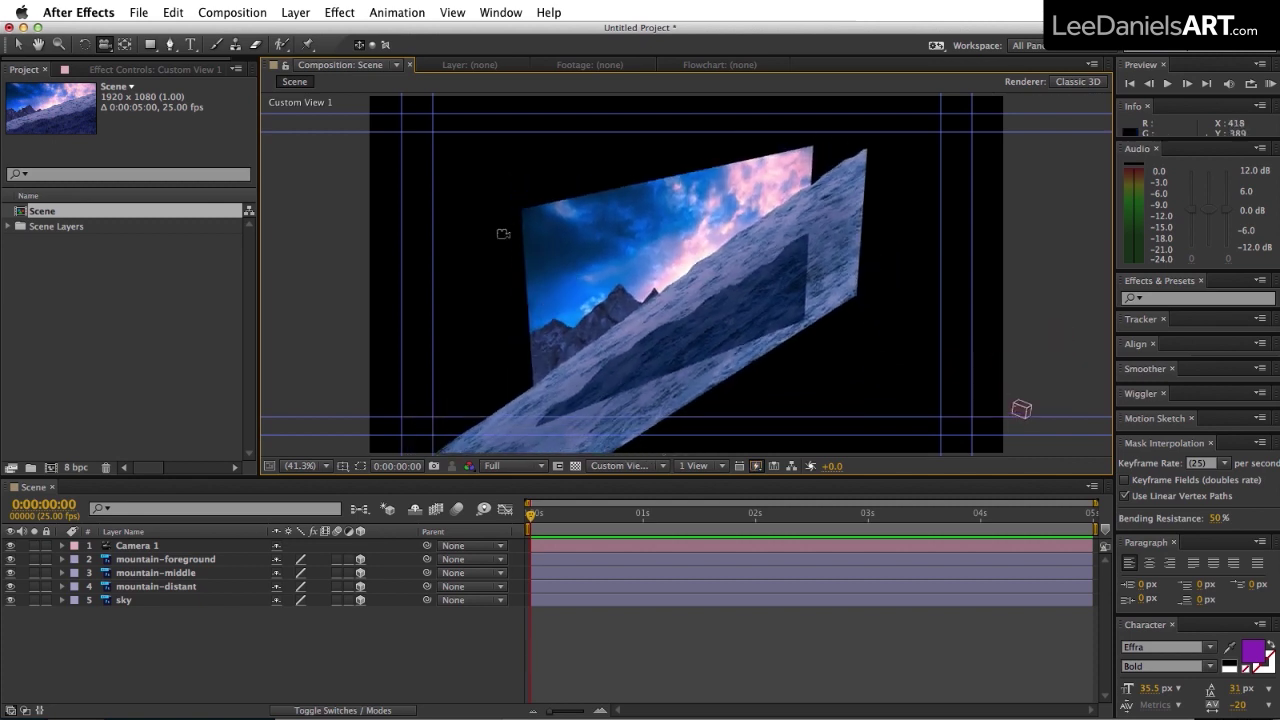
click(618, 467)
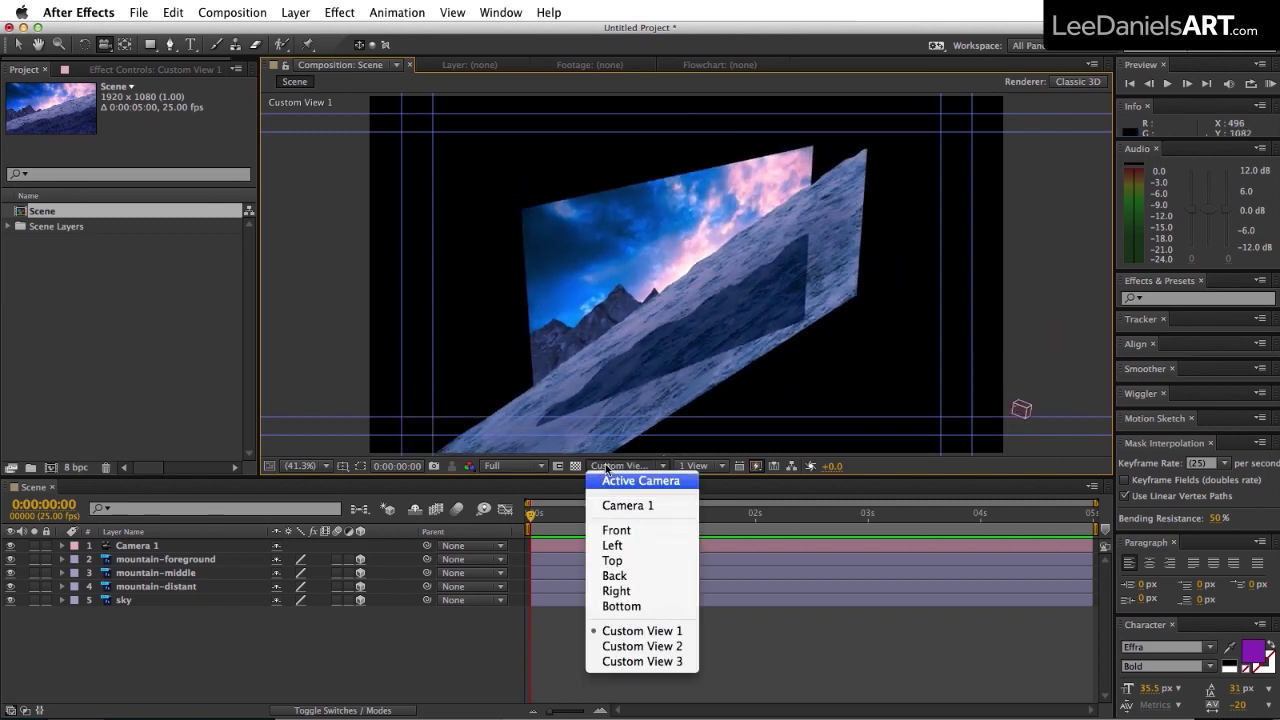
click(616, 481)
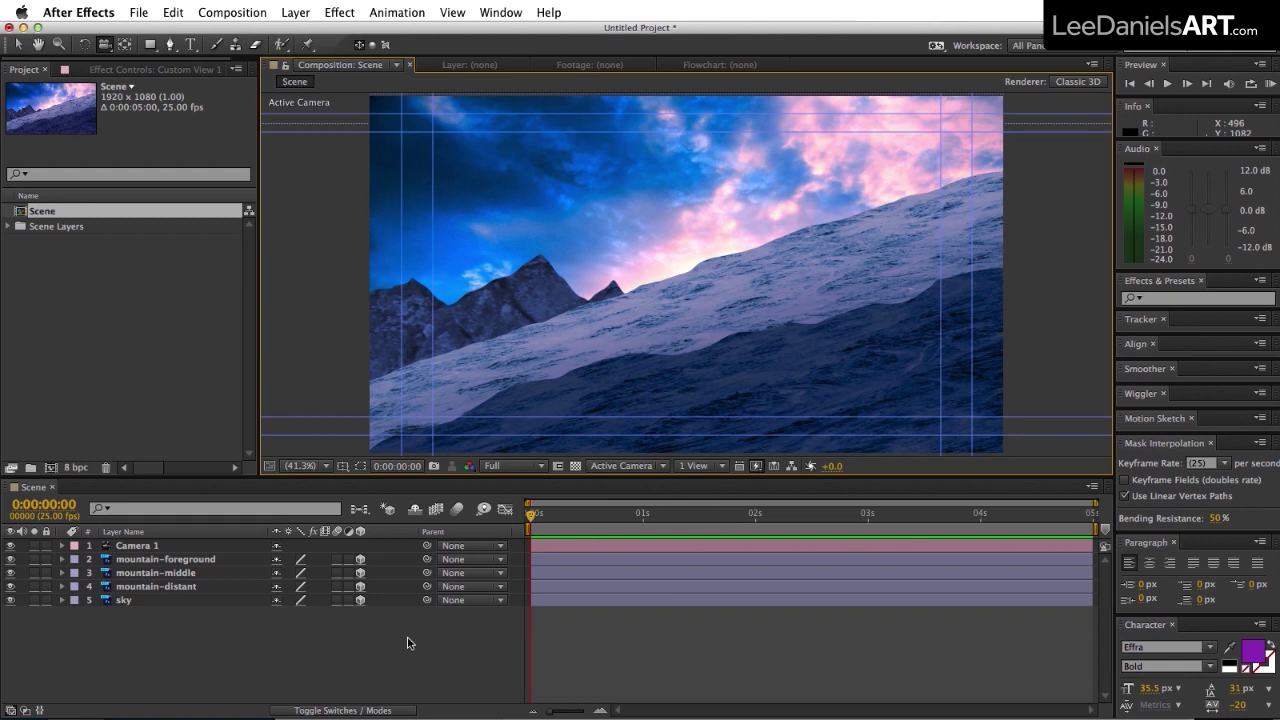
Step: Reveal Position for the four image layers in the timeline and deselect them
click(150, 559)
shift+click(150, 597)
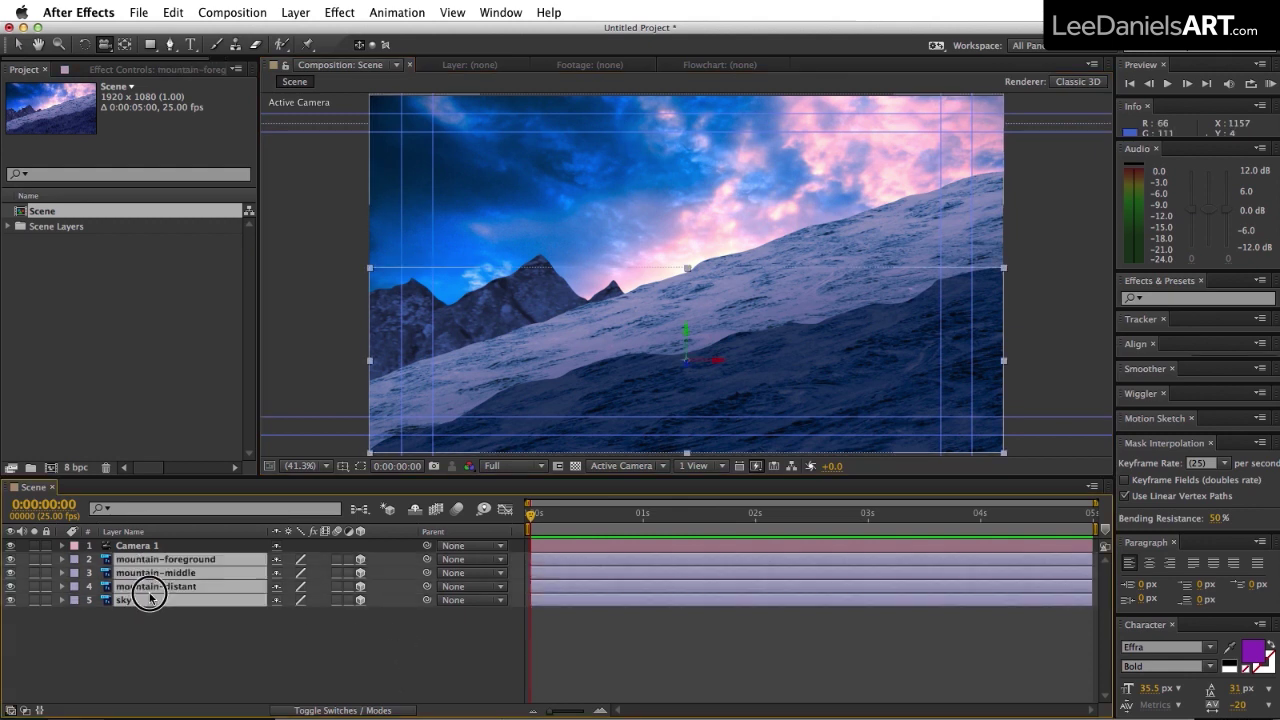
key(p)
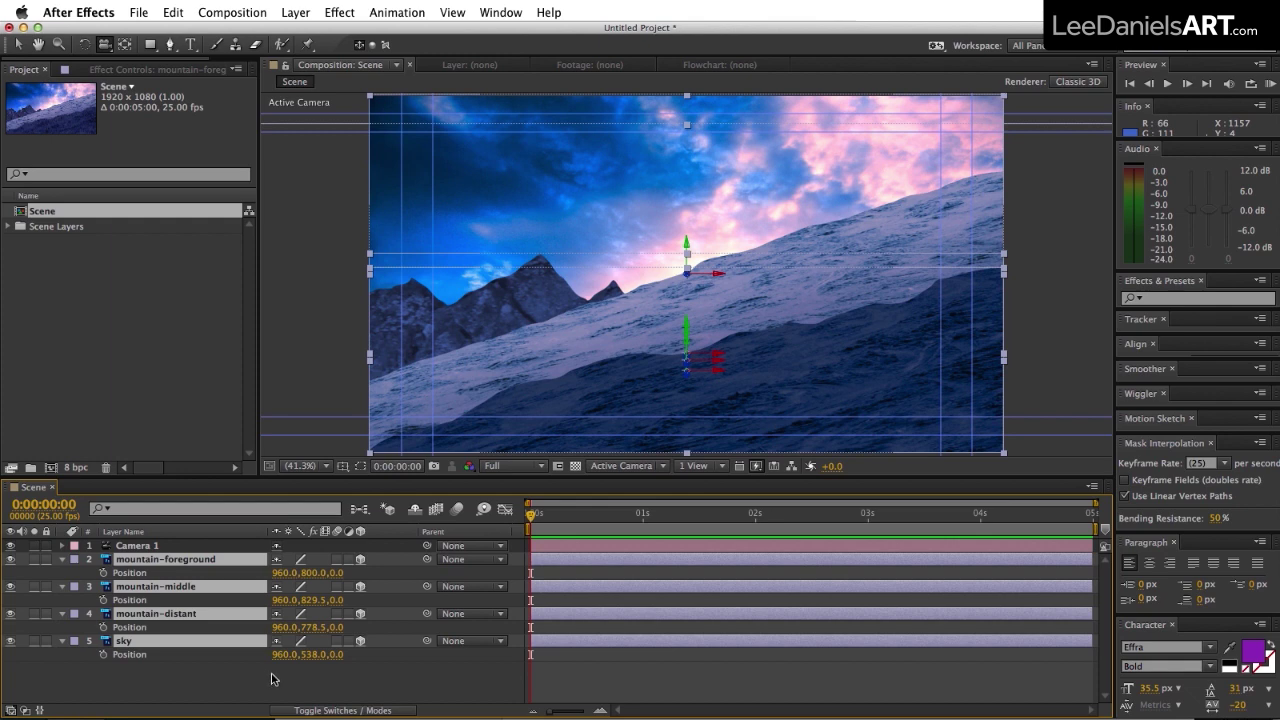
click(272, 679)
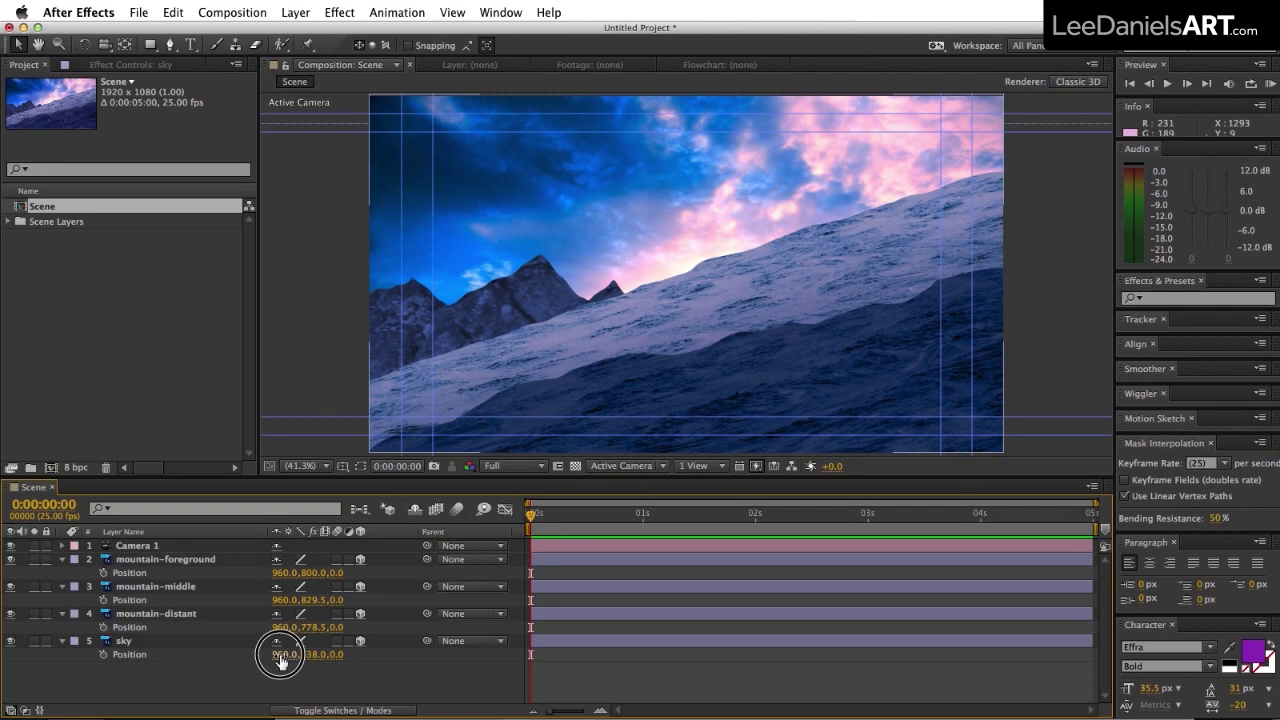
drag(276, 654, 437, 666)
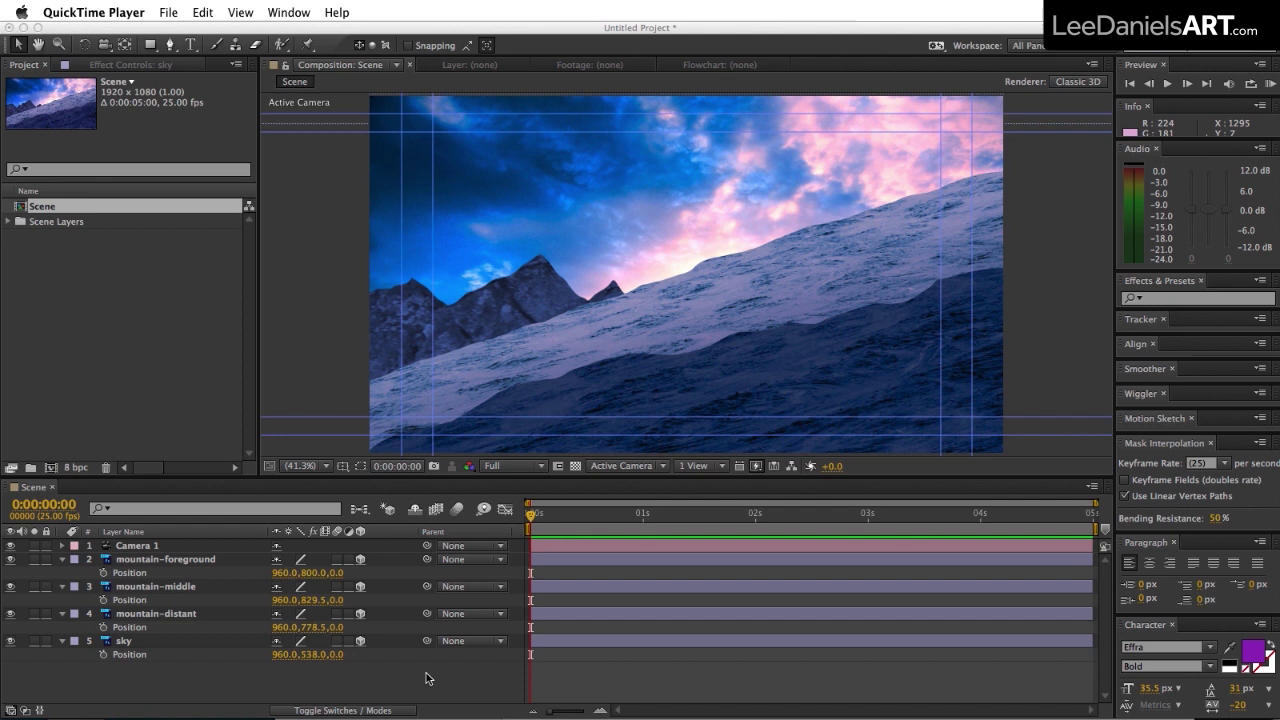
Step: Set the sky's Position Z to 20000 and mountain-distant's Z to 18000
click(338, 664)
click(338, 654)
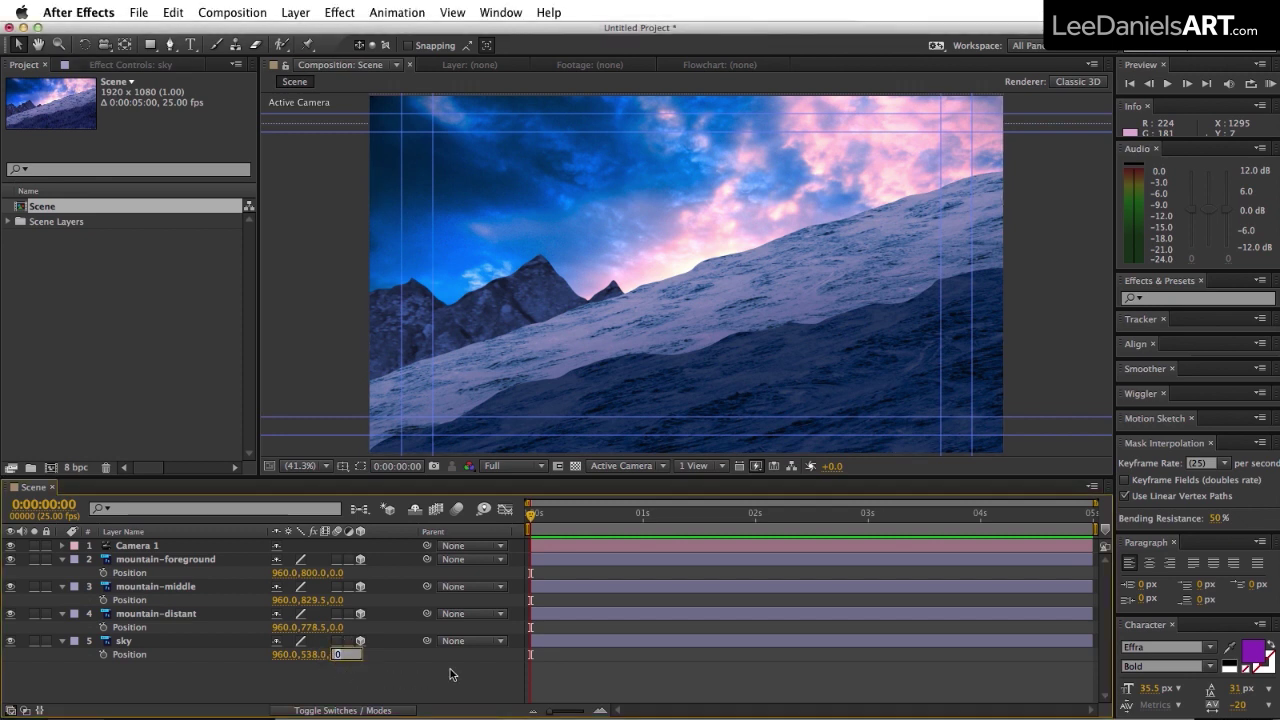
text(20000)
key(Return)
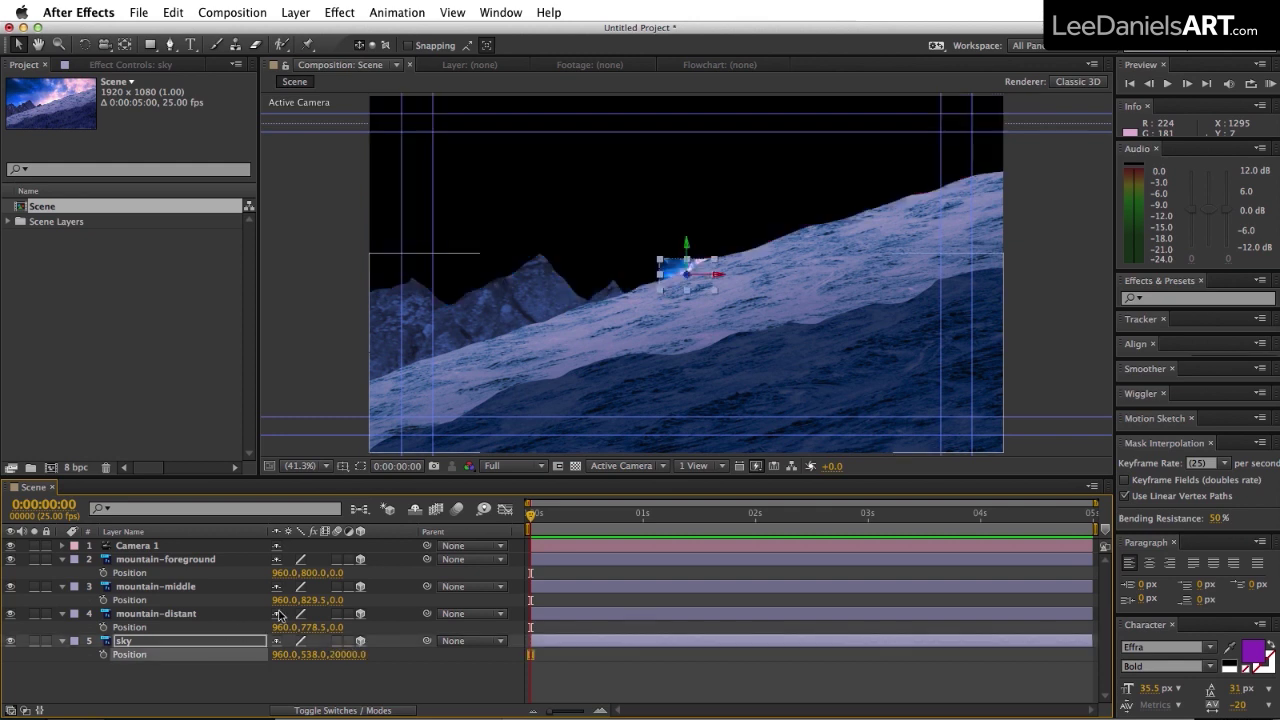
click(338, 627)
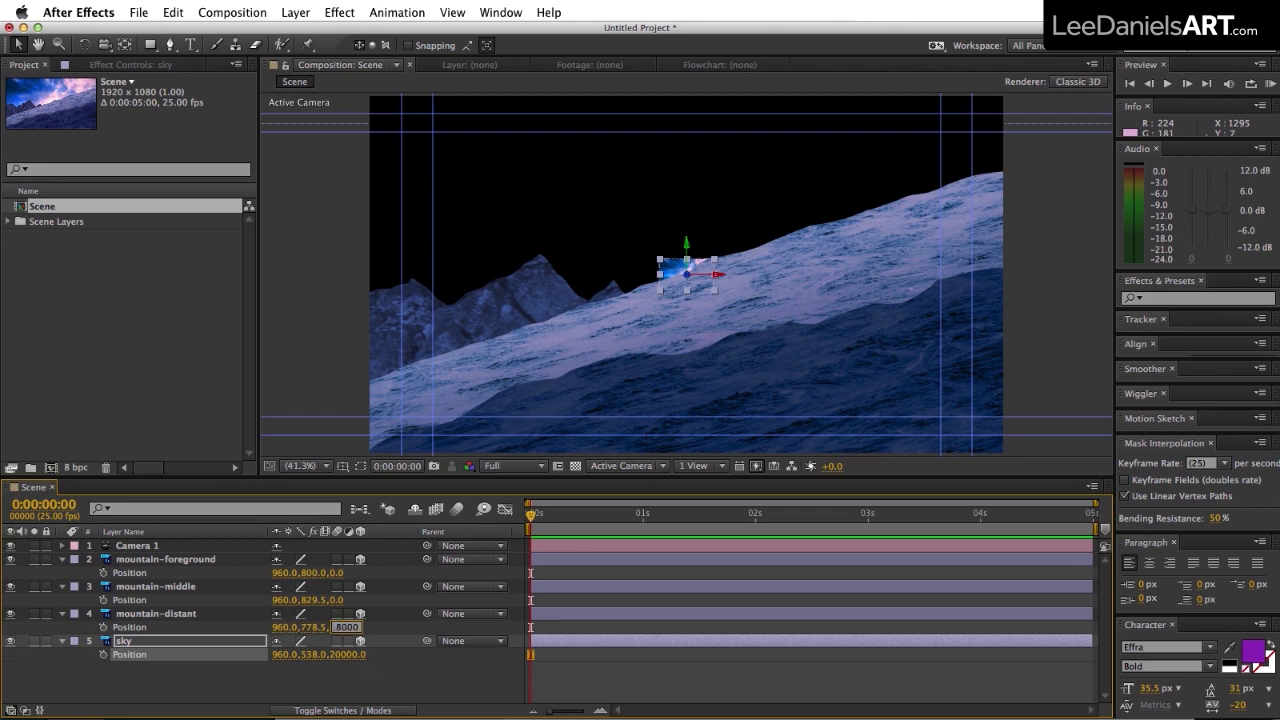
text(18000)
key(Return)
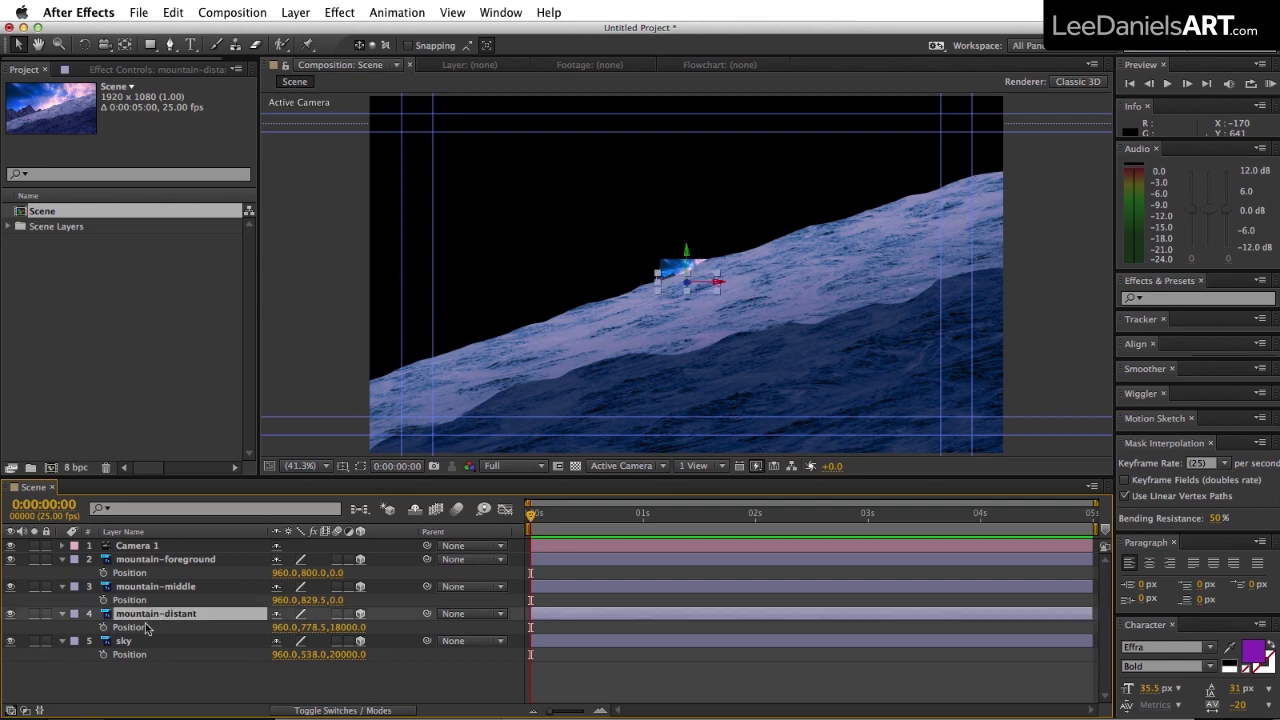
Step: Scale the sky and mountain-distant layers up to 1220%
shift+click(133, 642)
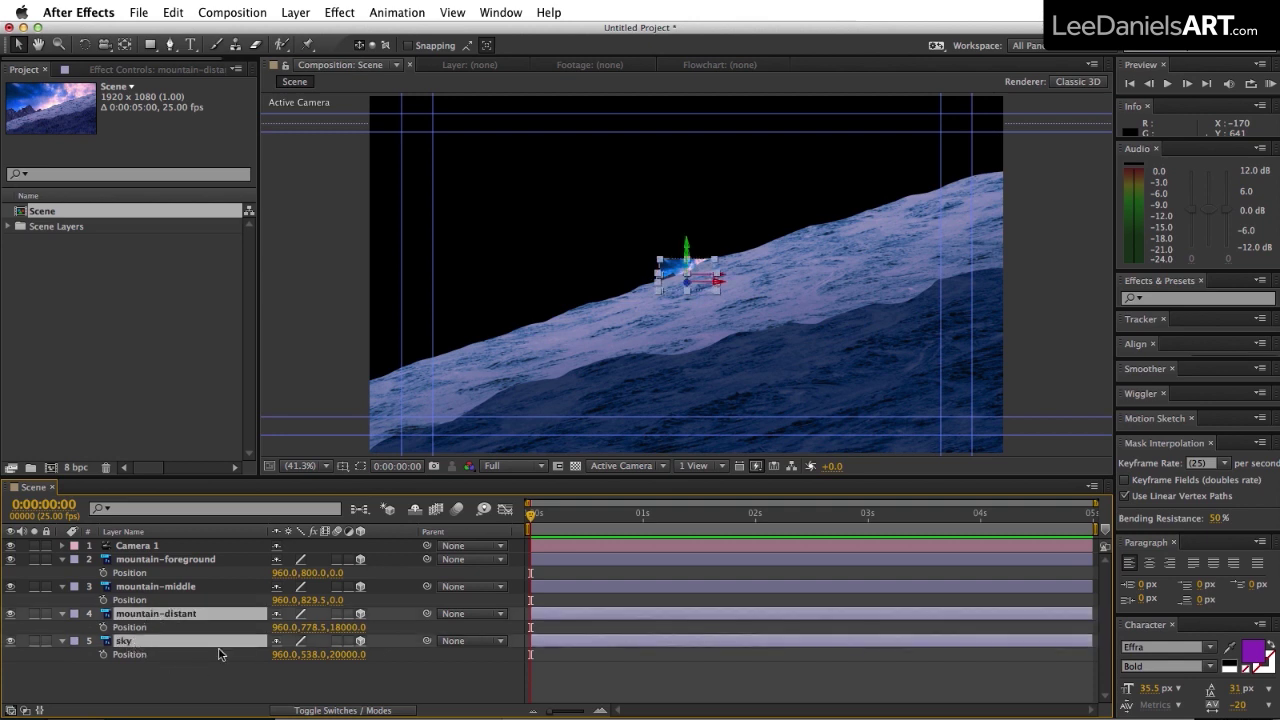
key(s)
drag(291, 657, 384, 660)
click(382, 680)
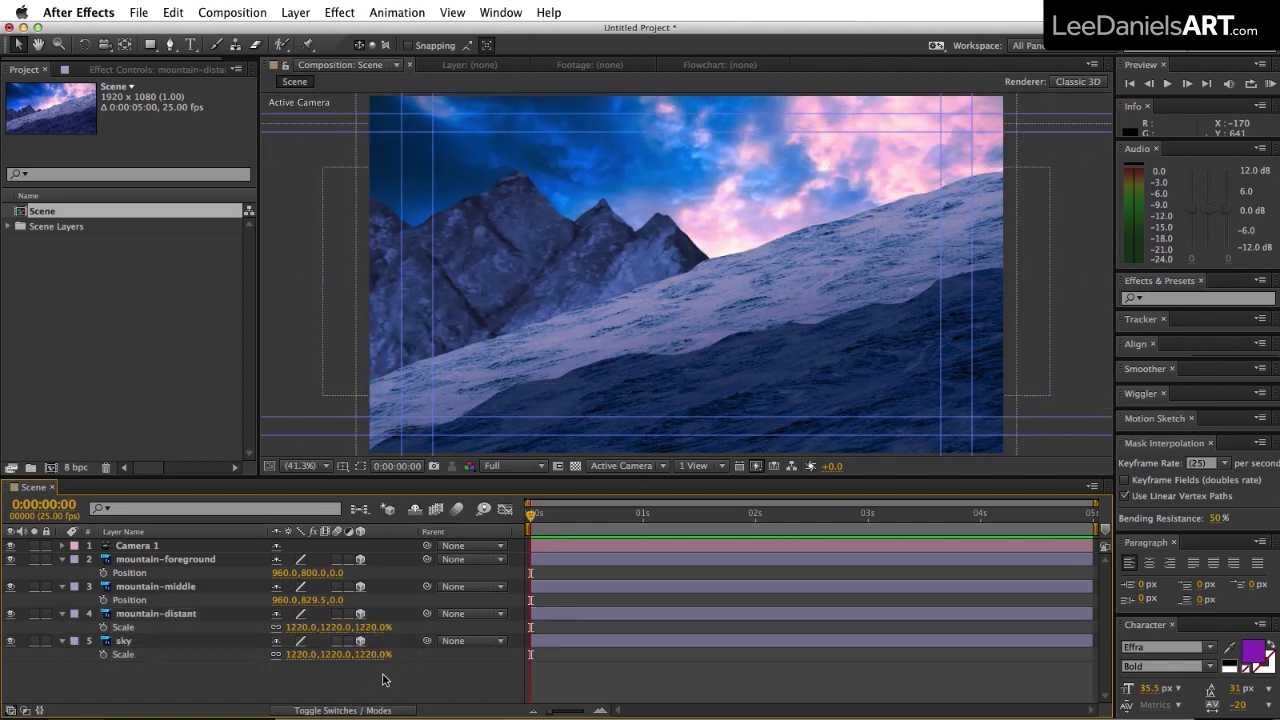
Step: Drag the mountain-distant layer lower in the frame
click(155, 613)
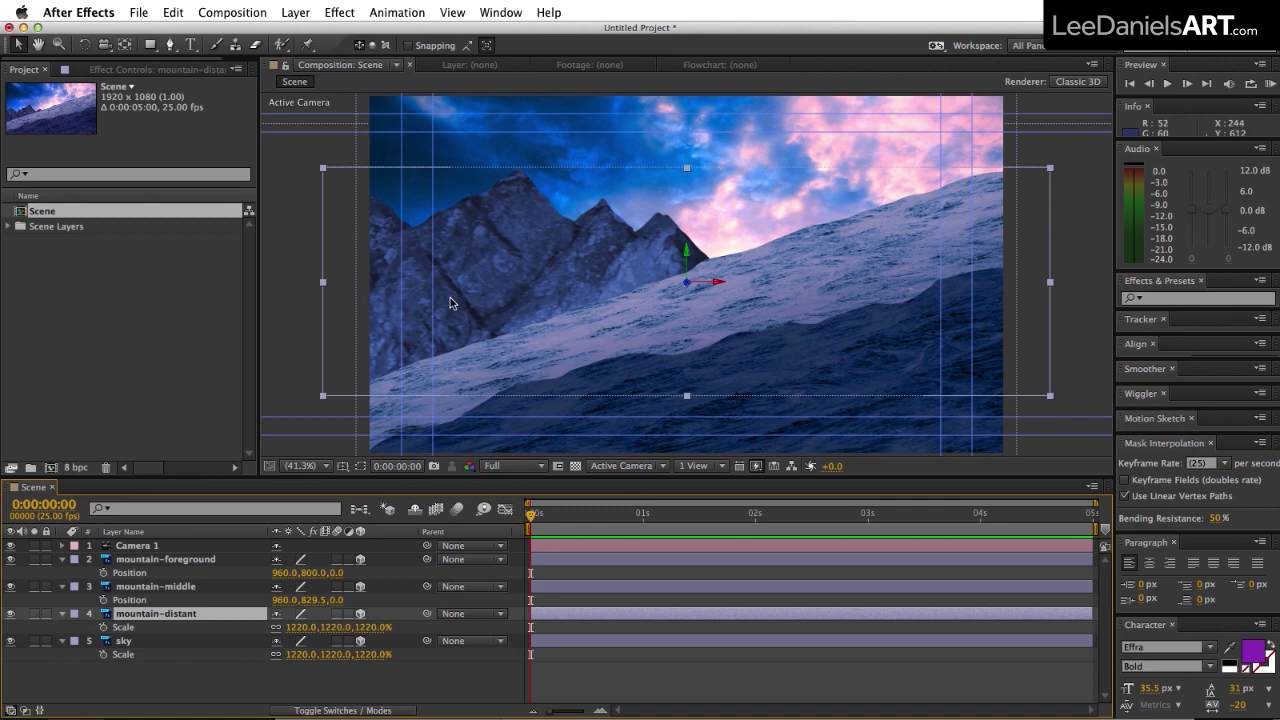
drag(452, 300, 449, 375)
click(618, 633)
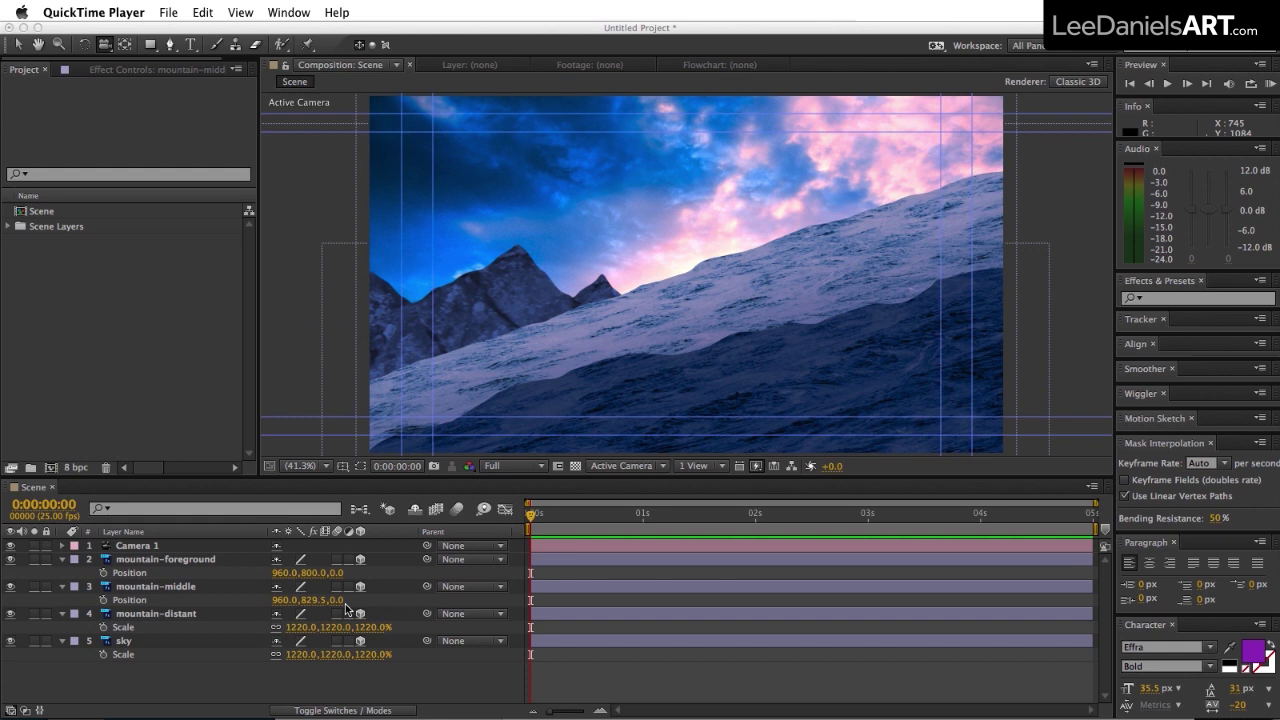
Step: Pull mountain-foreground toward the camera and raise it, to Position 966.9, 737.7, -799.1
click(355, 689)
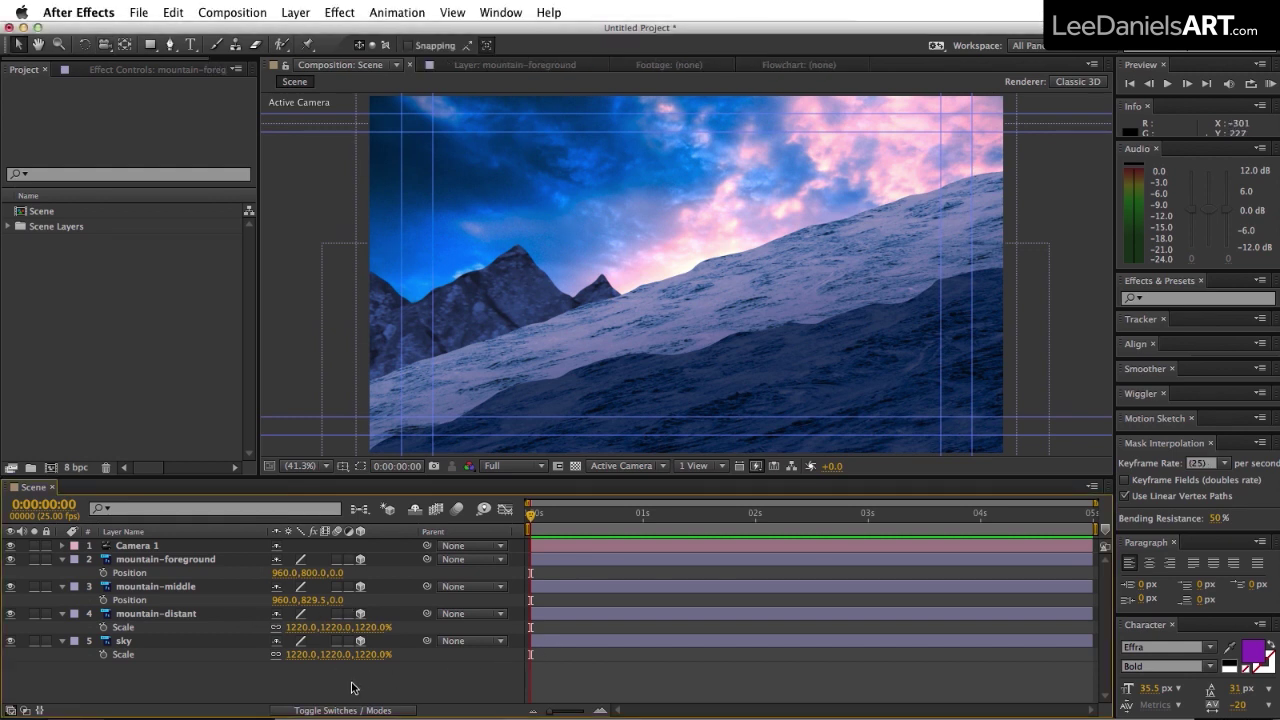
click(155, 560)
click(161, 559)
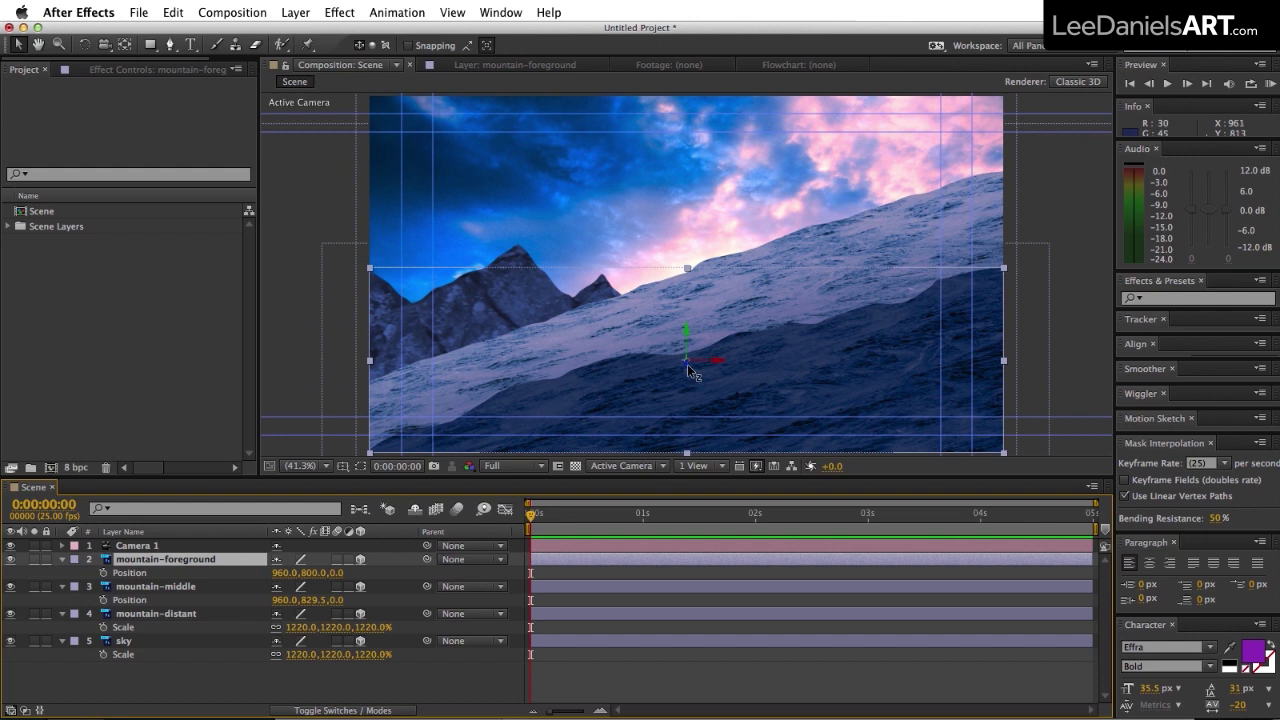
drag(687, 364, 657, 640)
drag(817, 409, 822, 368)
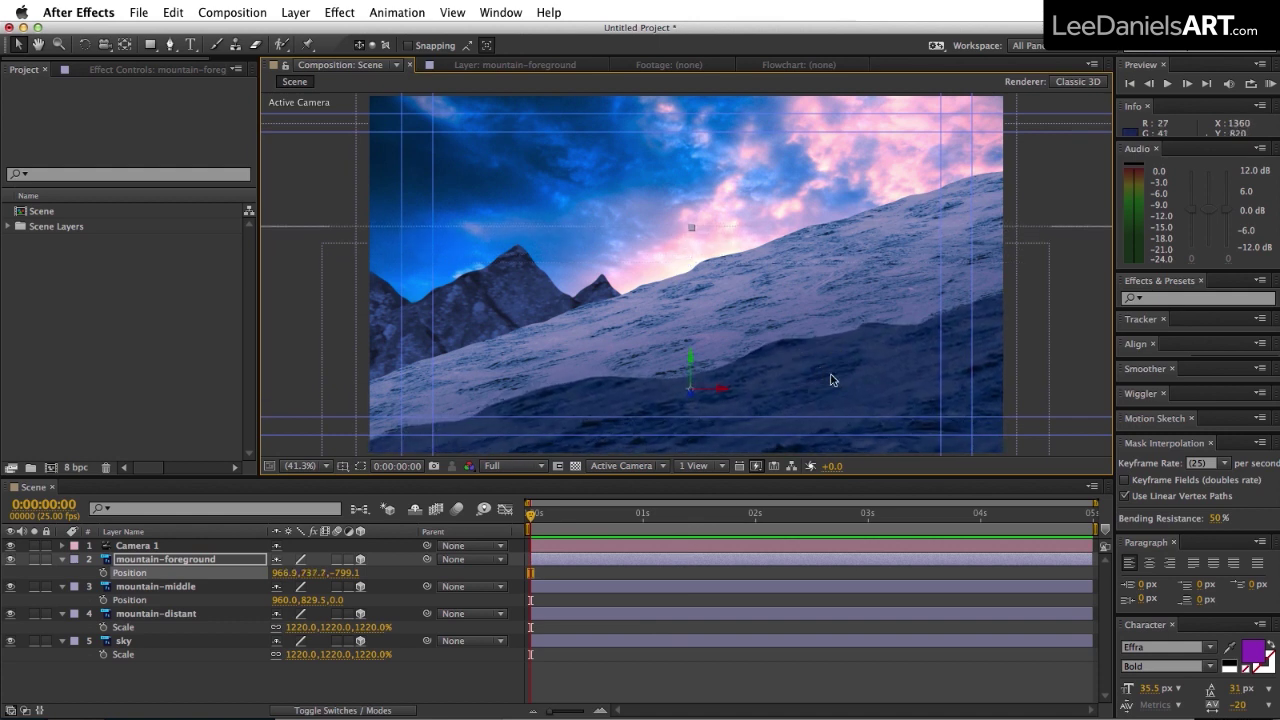
click(605, 467)
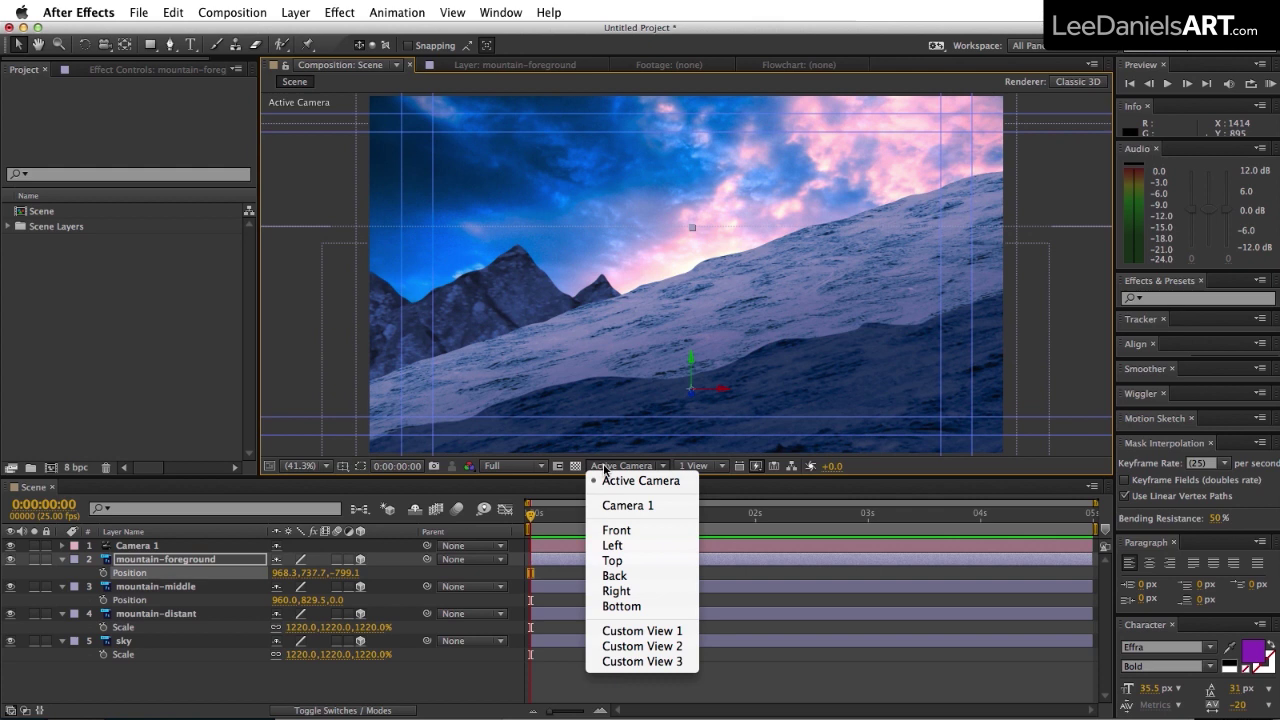
click(614, 630)
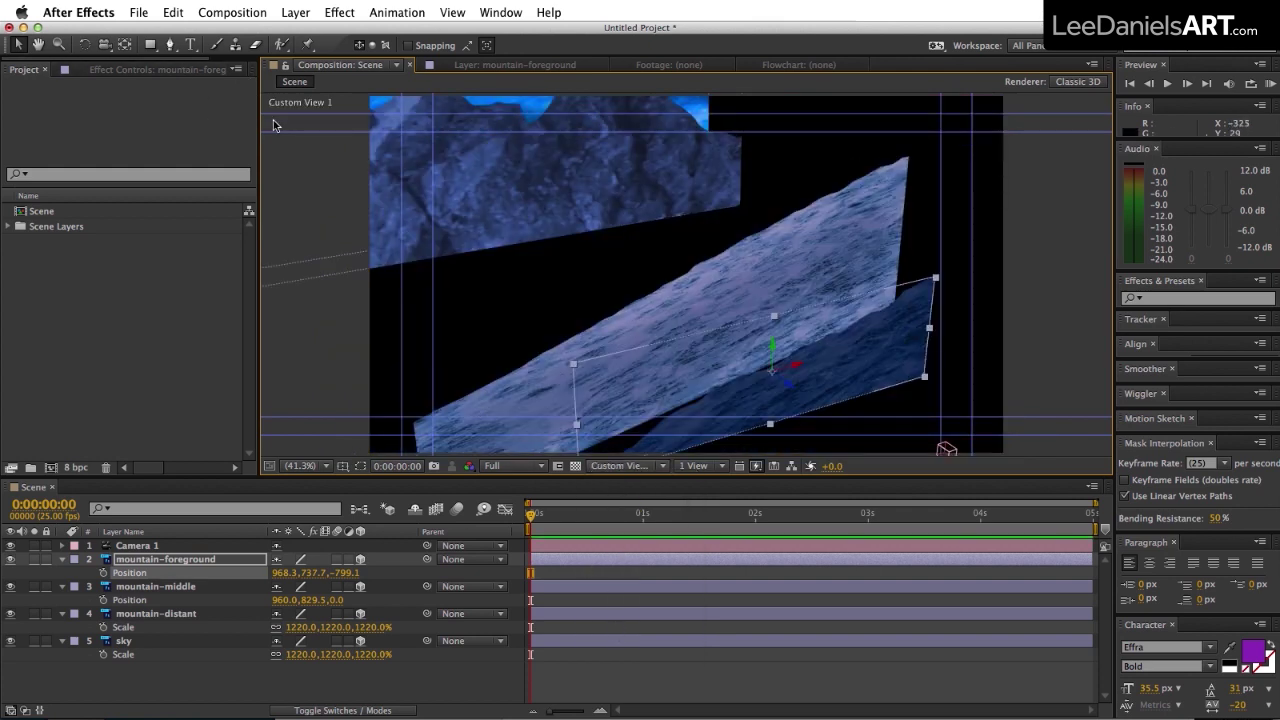
key(c)
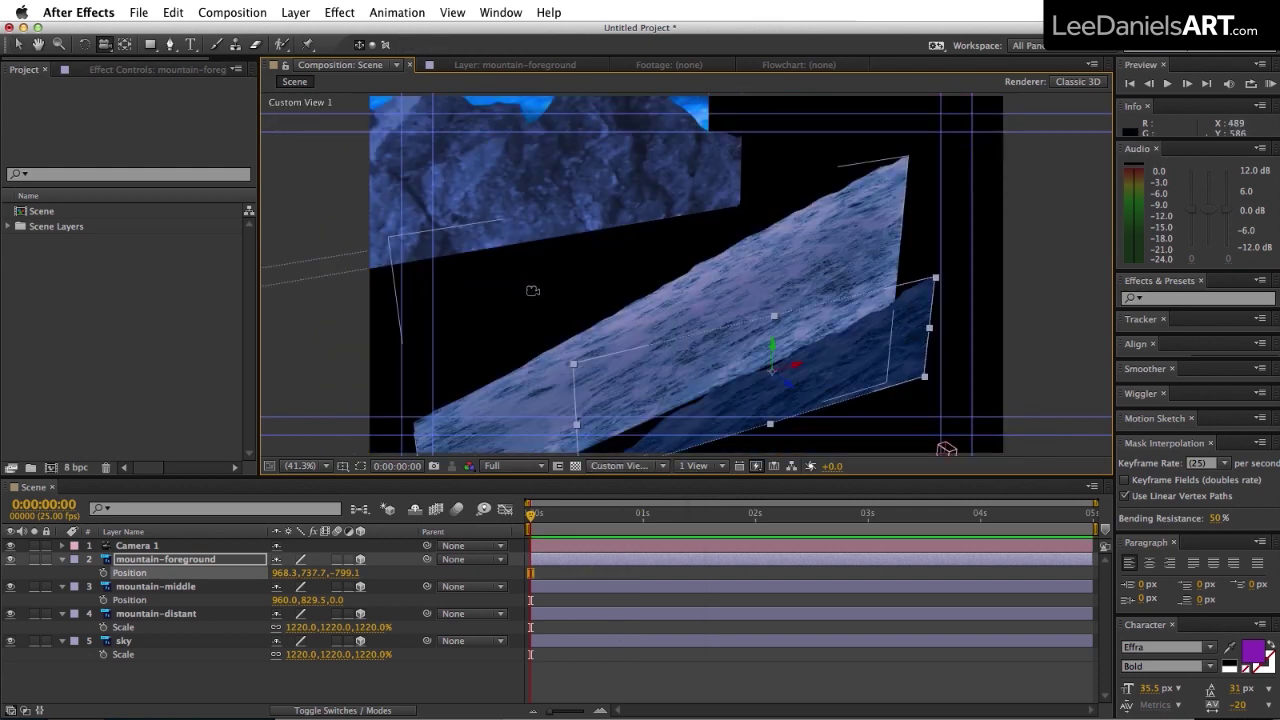
drag(533, 290, 503, 293)
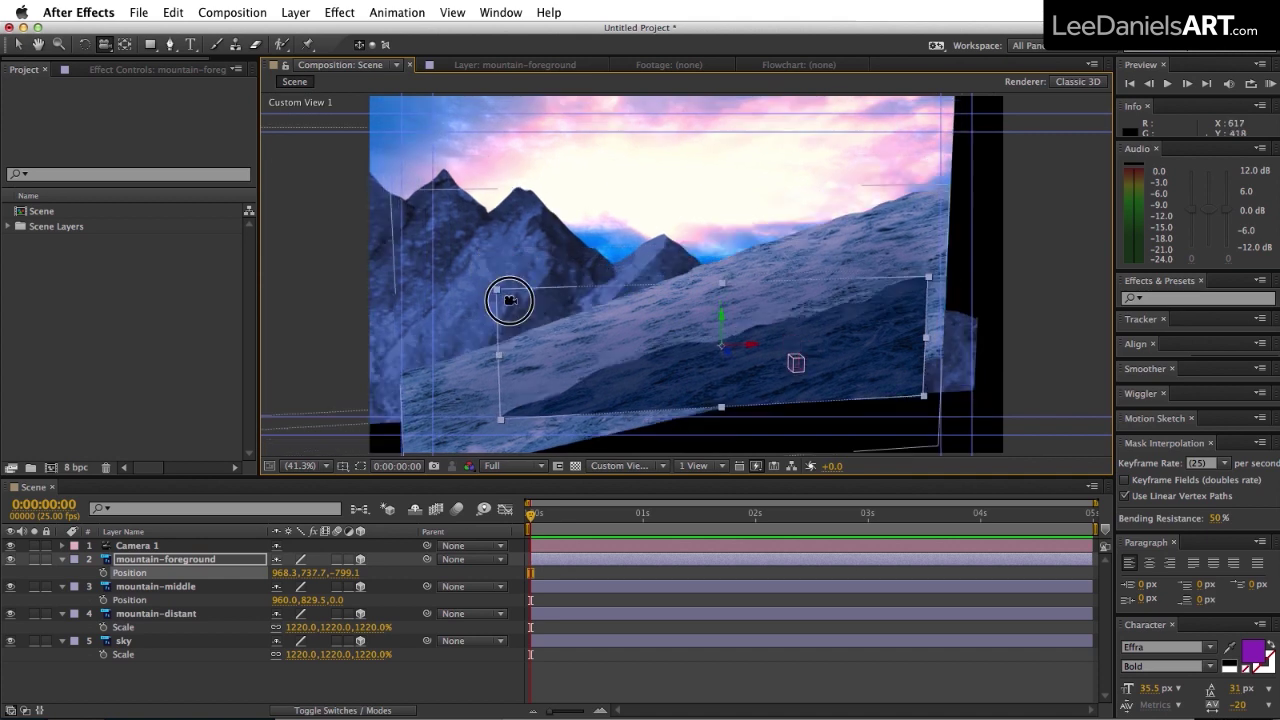
drag(510, 300, 679, 388)
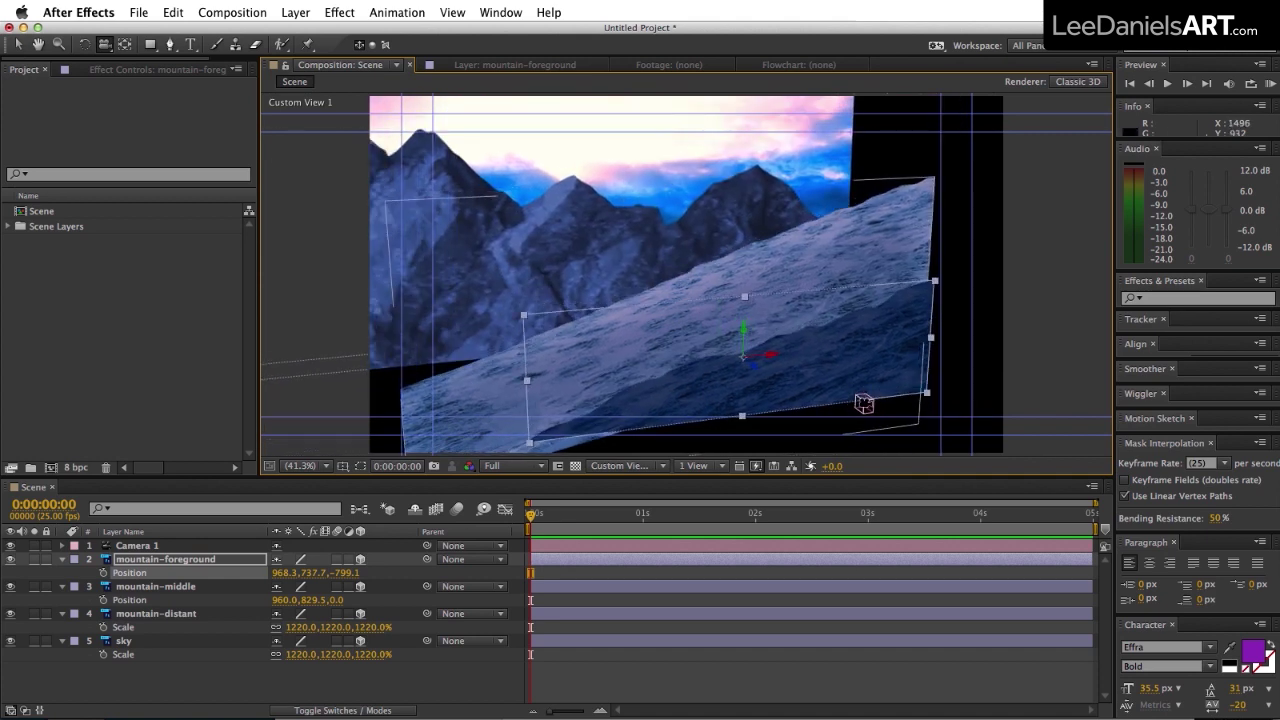
mouse_move(563, 354)
mouse_down()
mouse_move(523, 334)
mouse_move(541, 356)
mouse_up()
click(618, 466)
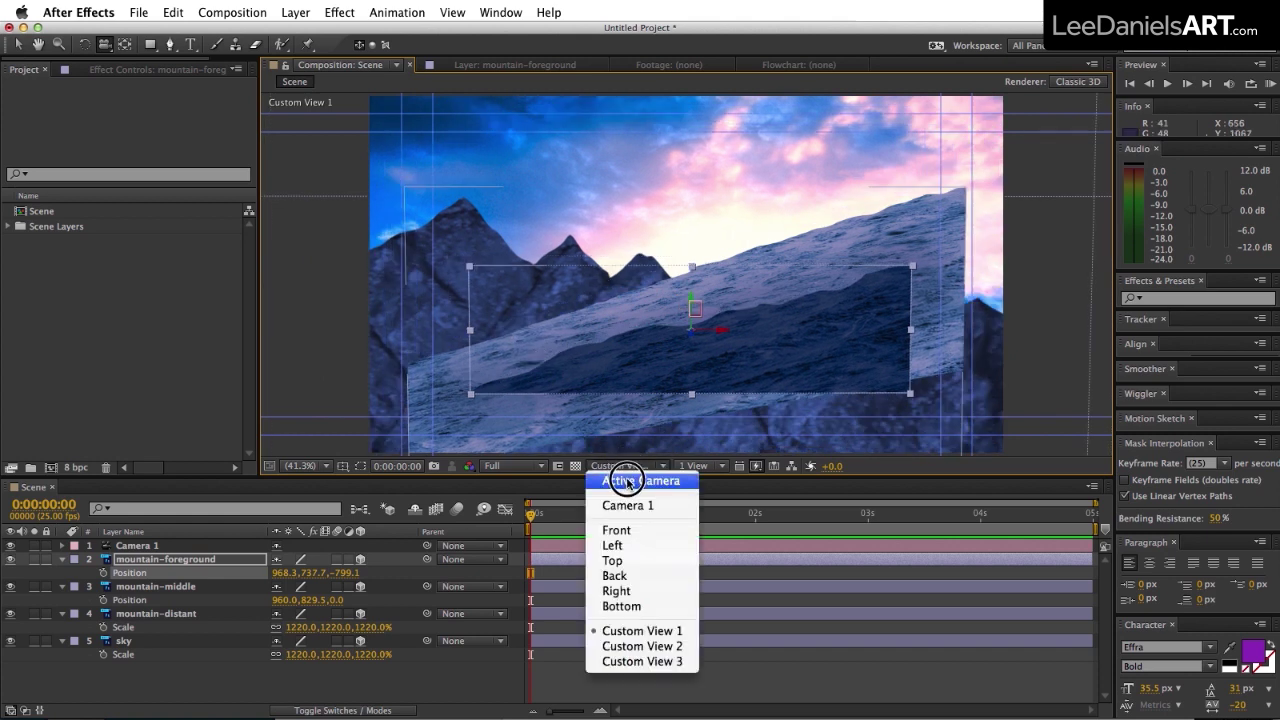
click(628, 481)
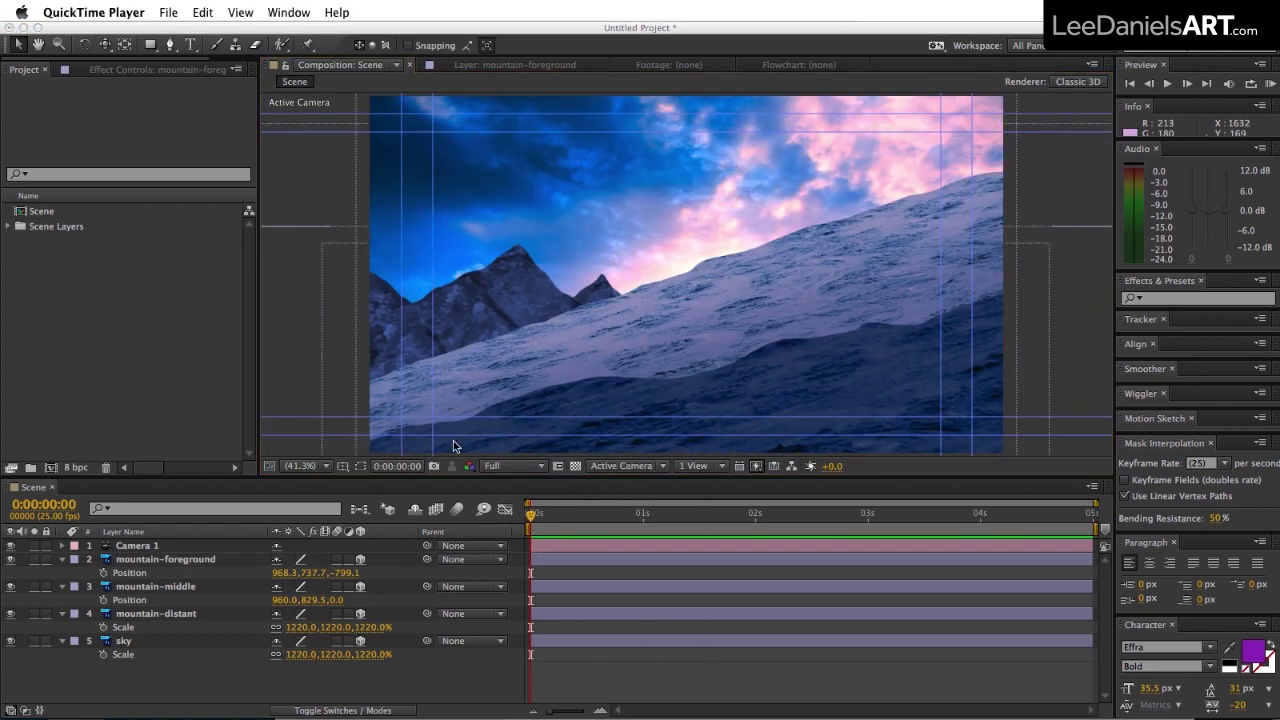
Step: Reframe the mountain scene by panning Camera 1 with the Track XY Camera tool
click(143, 549)
click(147, 551)
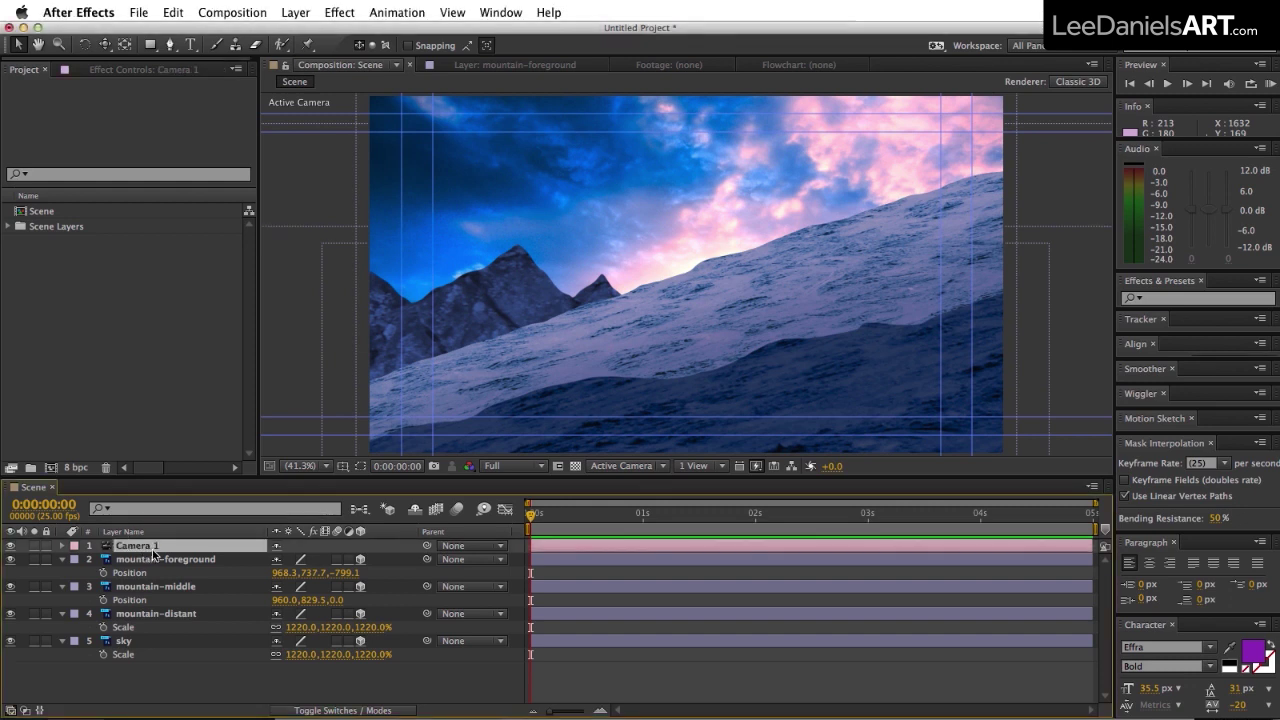
key(c)
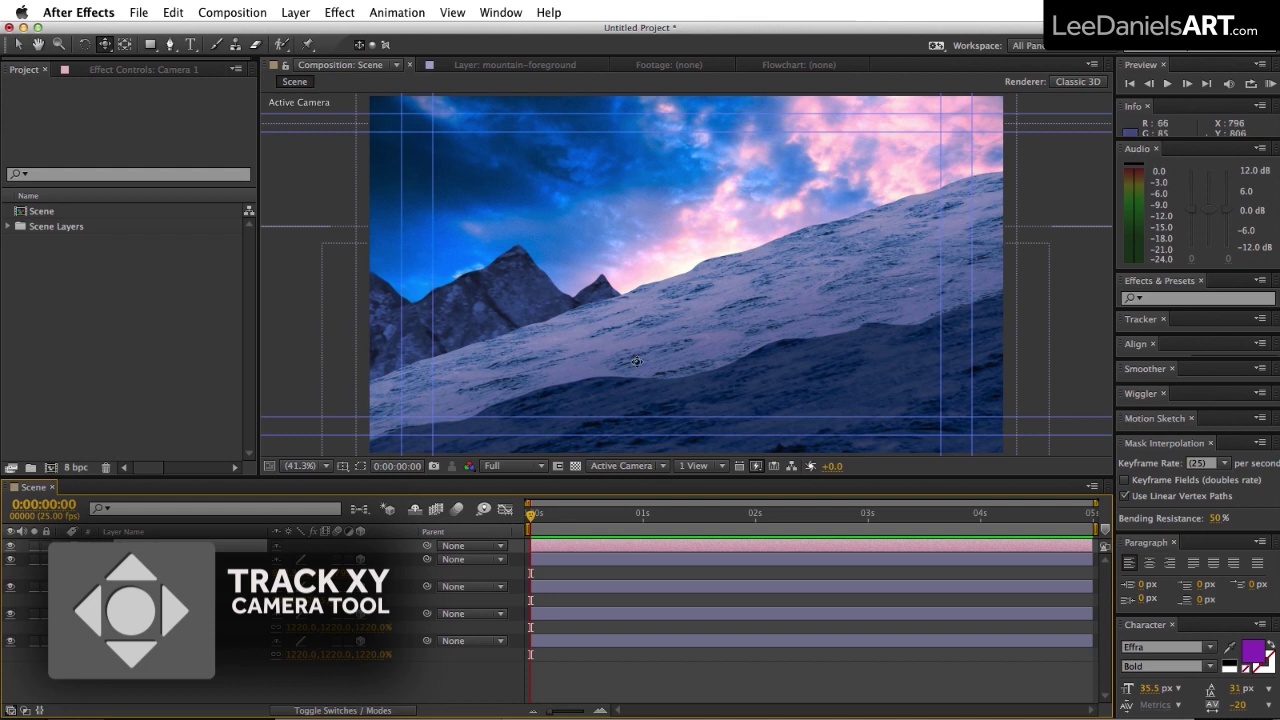
drag(714, 309, 587, 357)
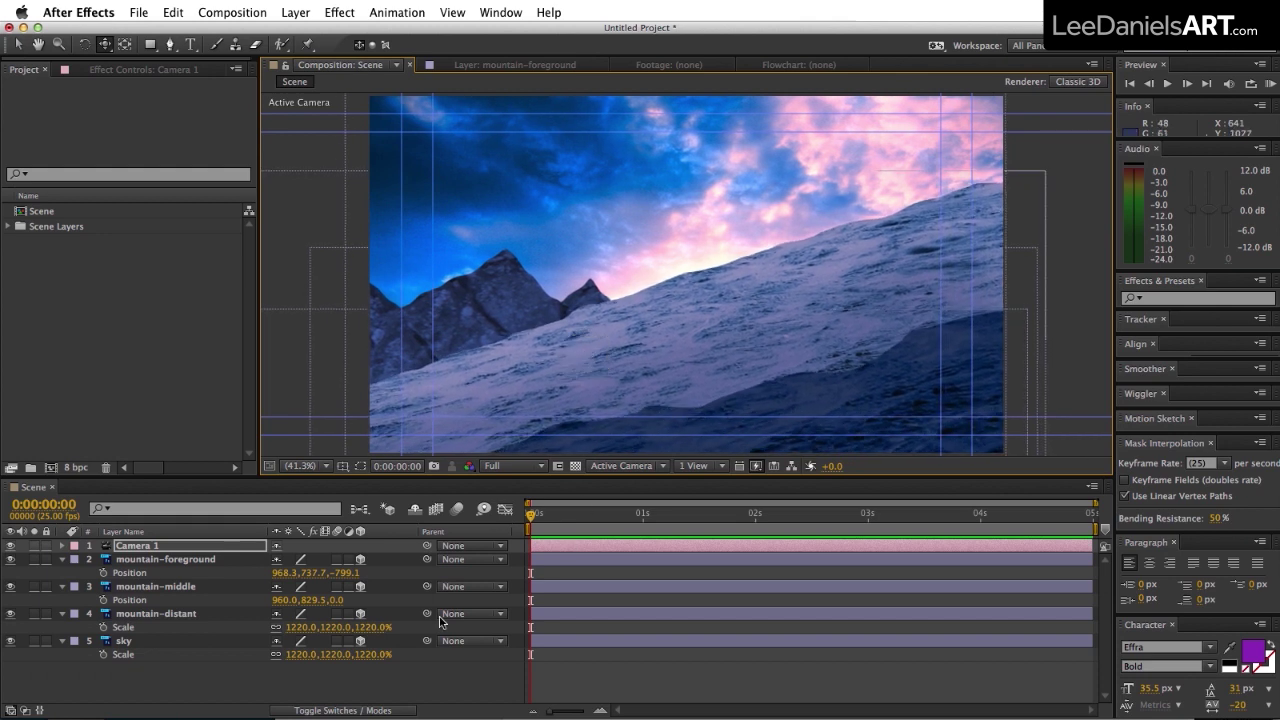
Step: Keyframe Camera 1's Position at 0s, then pan it to a new position at 4s
click(139, 547)
key(p)
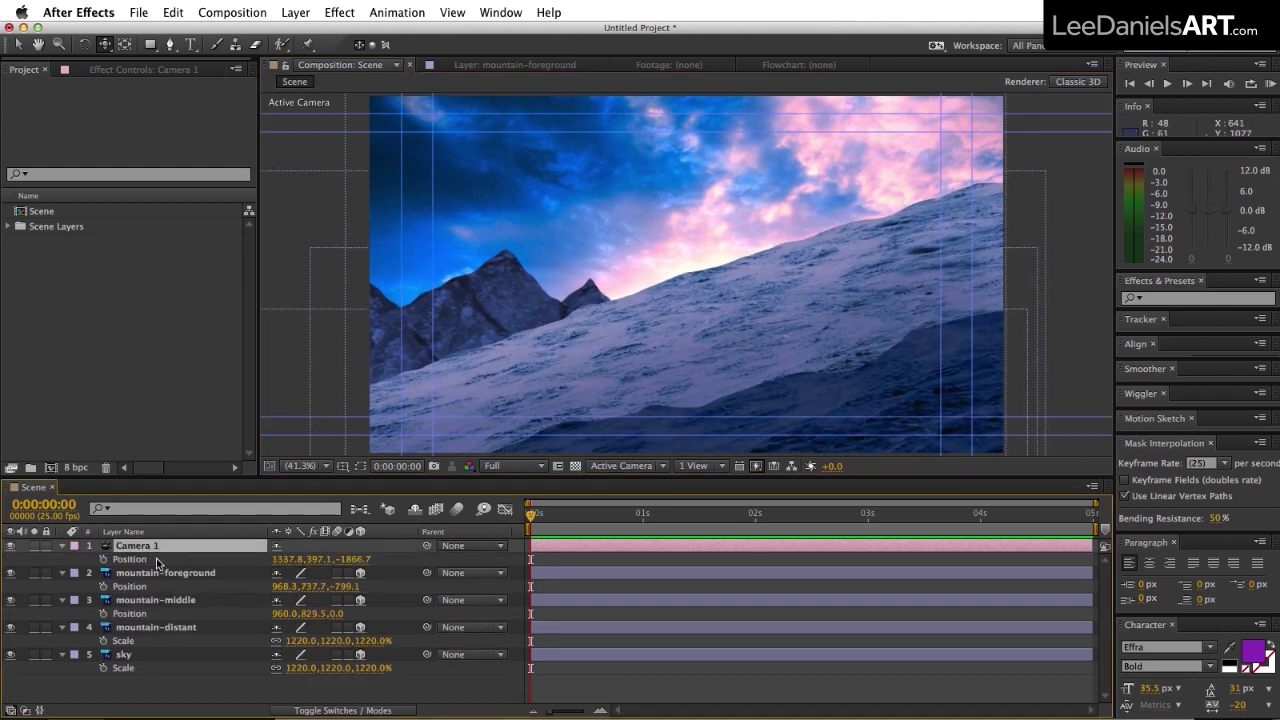
click(103, 559)
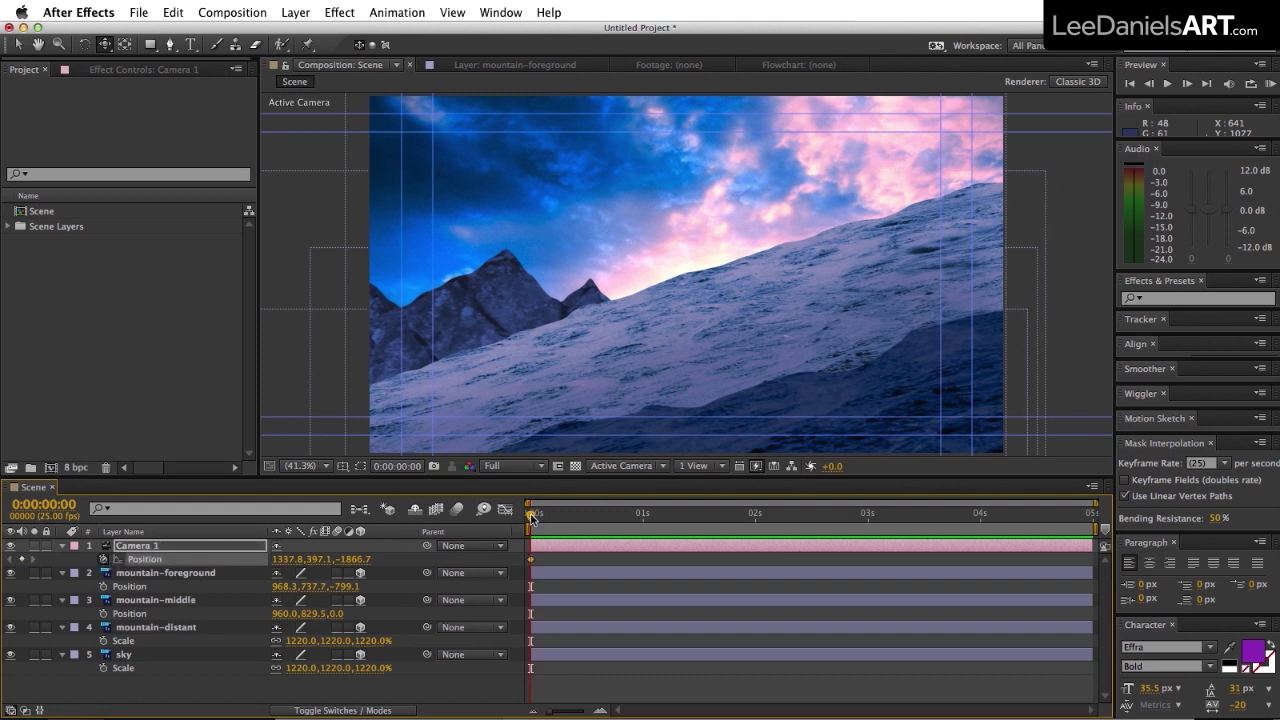
drag(532, 515, 981, 521)
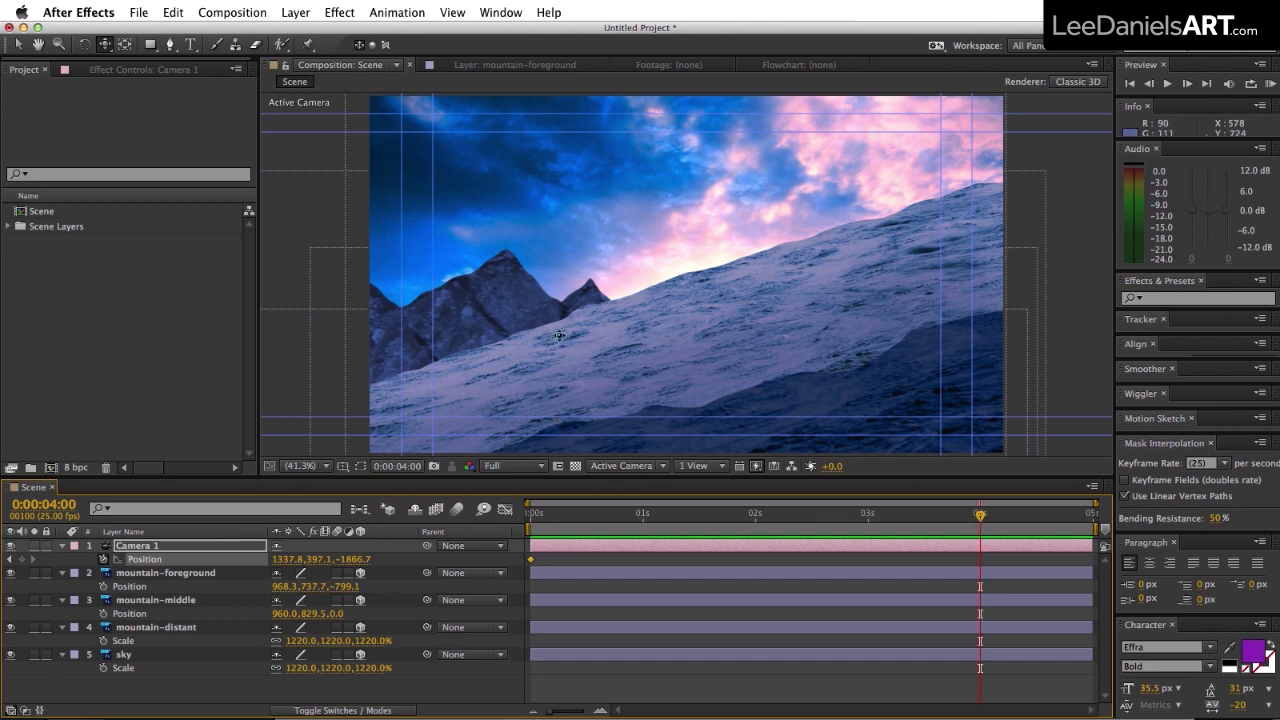
drag(526, 333, 820, 223)
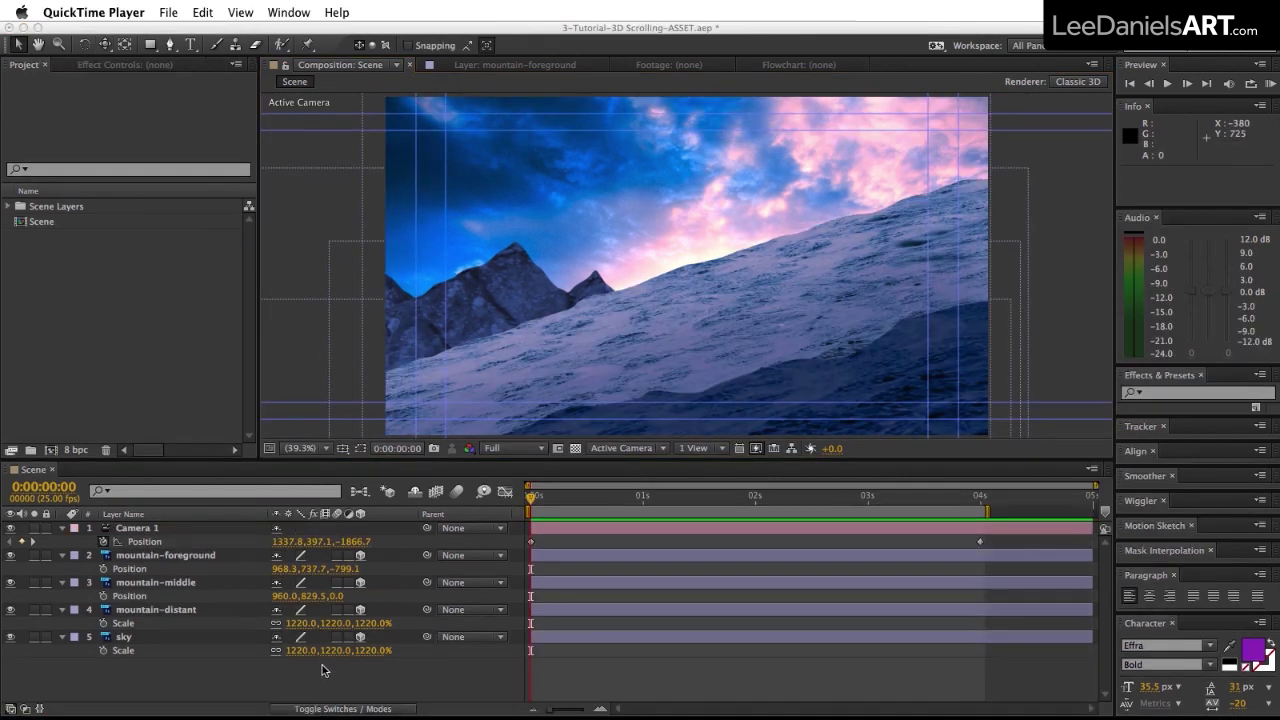
Step: Preview the 4-second camera pan across the mountain scene
click(326, 683)
key(KP_0)
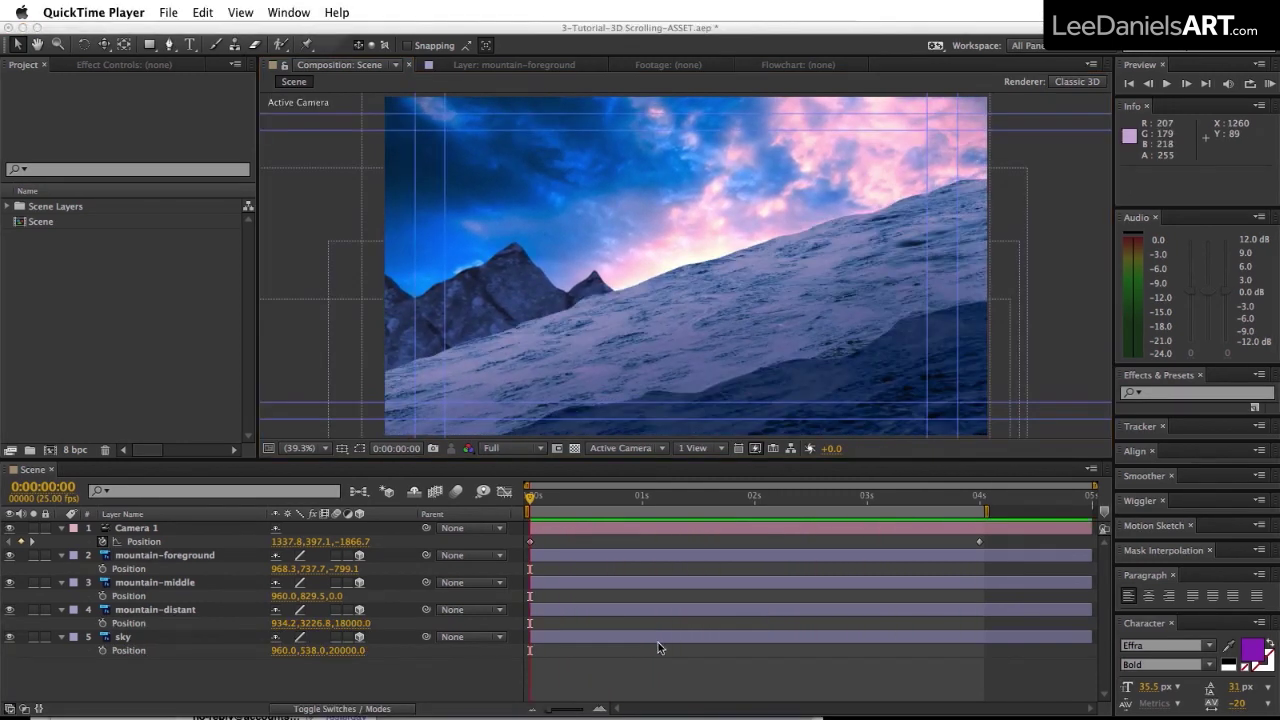
Step: Import the KNIGHT.aep project into the Project panel
click(116, 275)
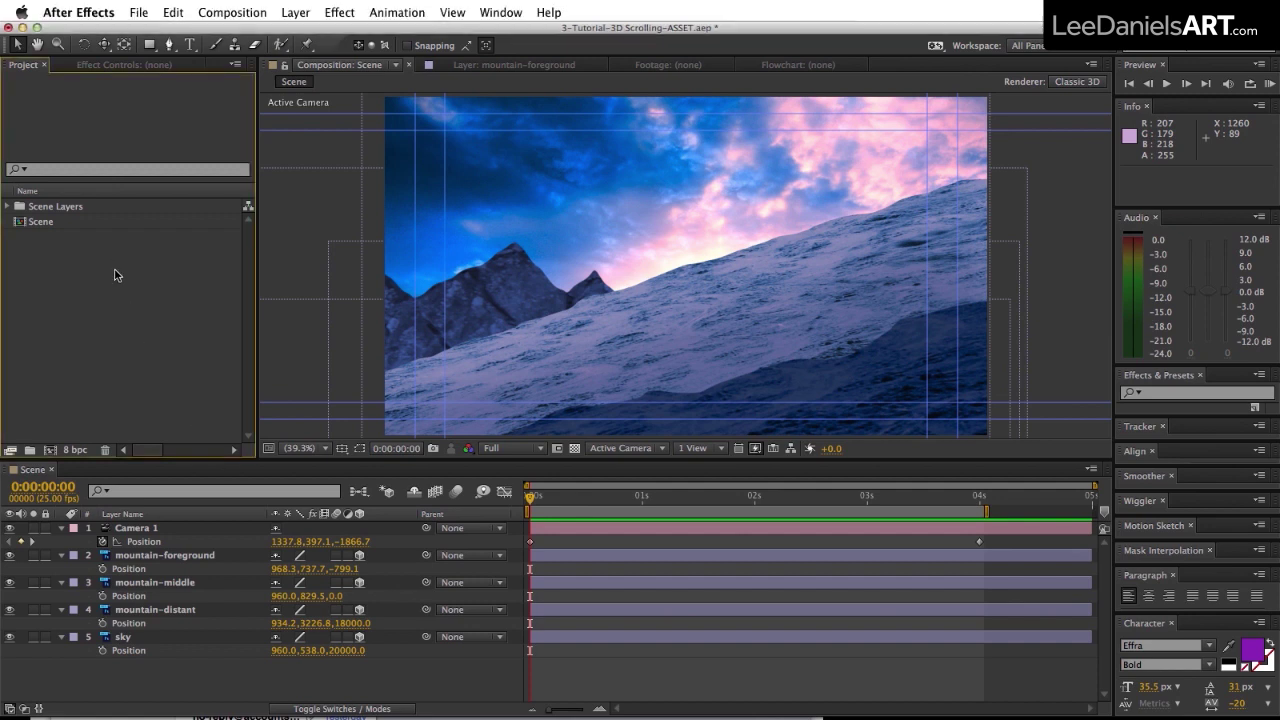
double_click(122, 285)
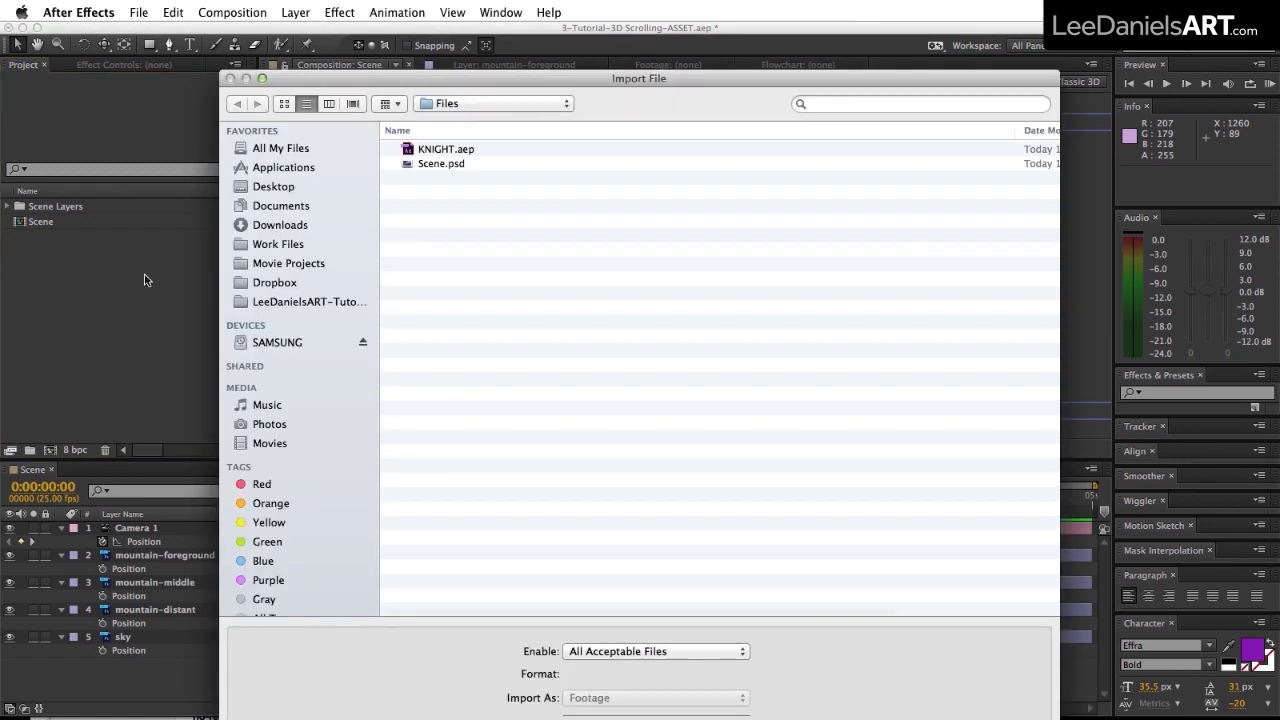
click(418, 151)
double_click(412, 152)
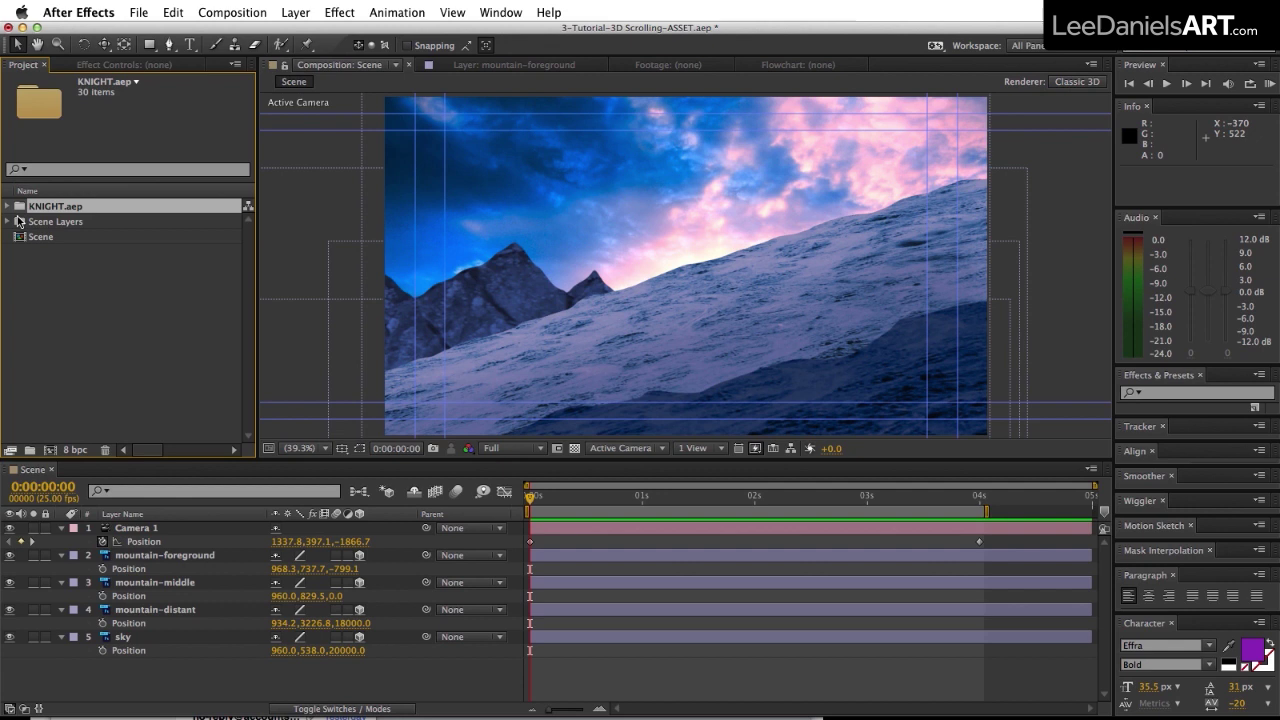
Step: Place the Knight comp below mountain-middle as a 3D layer and move it onto the slope
click(8, 206)
click(33, 237)
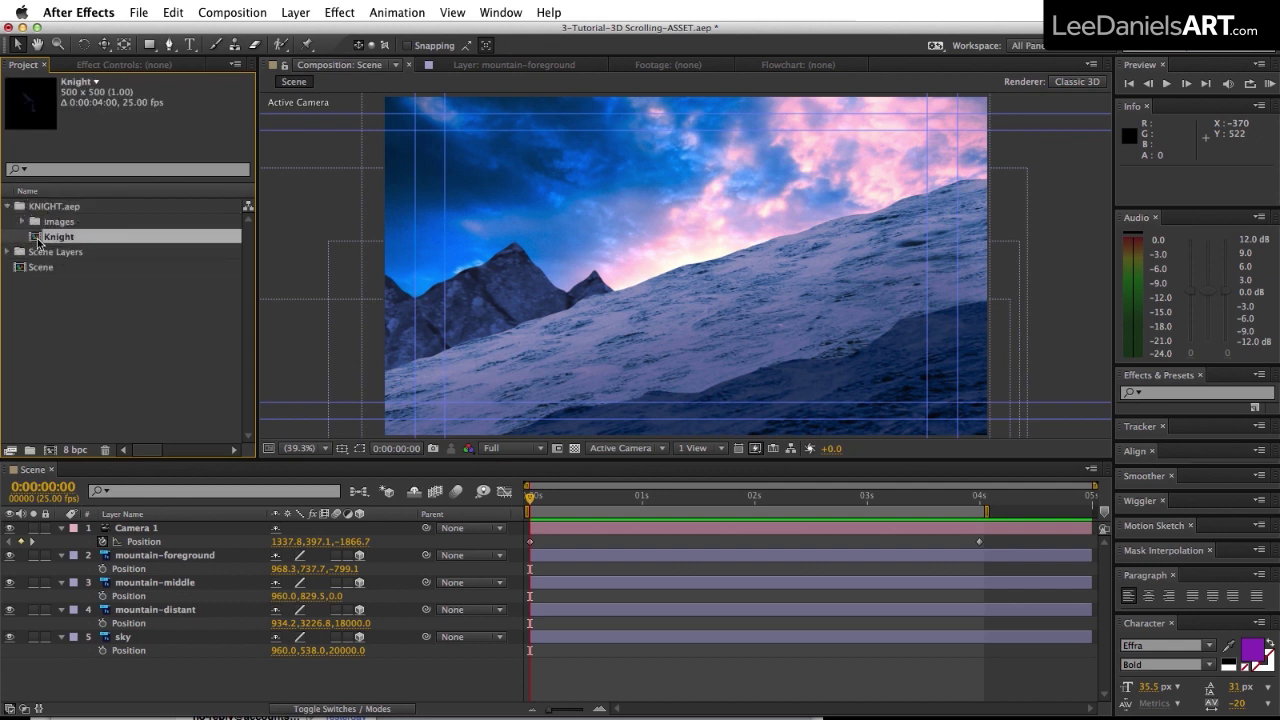
drag(38, 242, 127, 603)
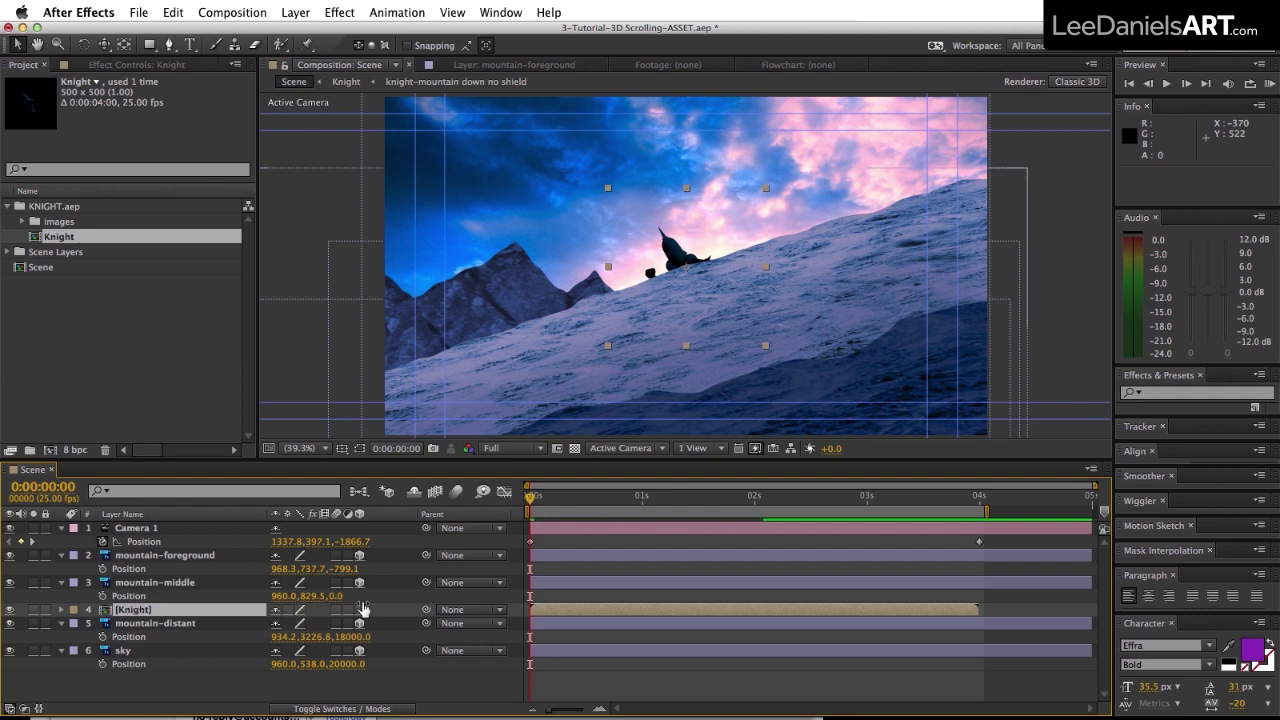
click(360, 609)
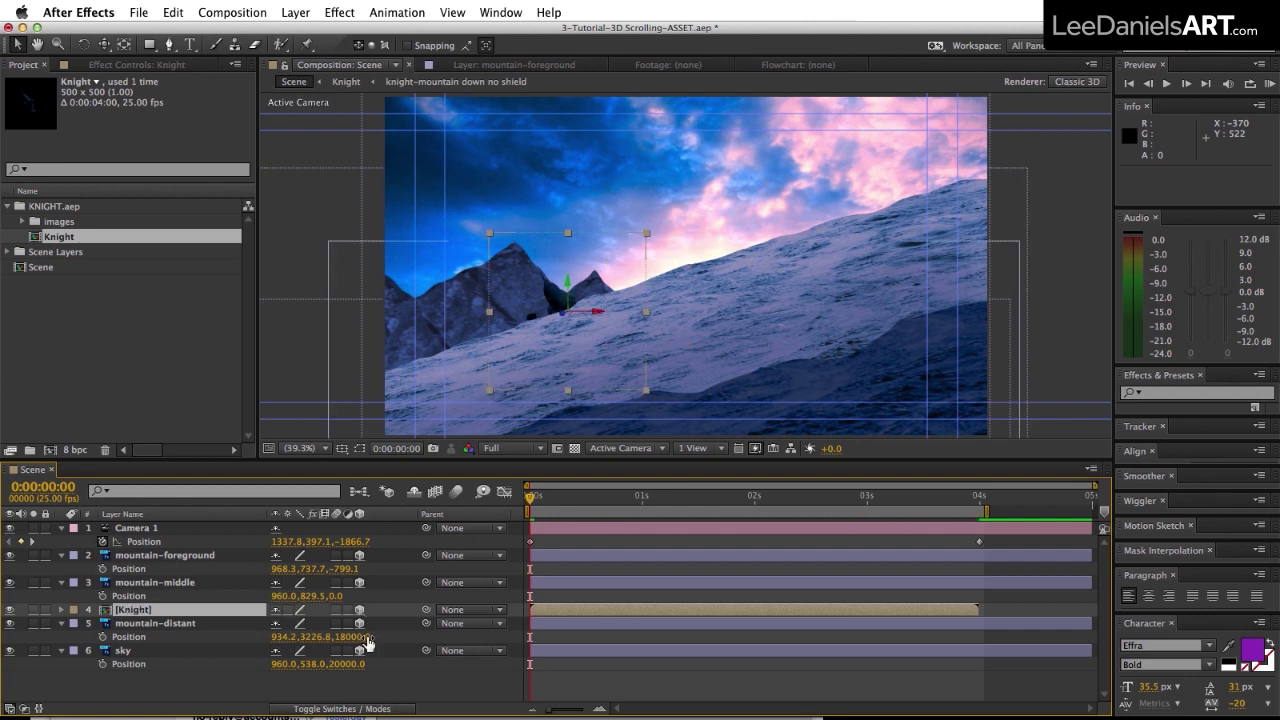
drag(526, 356, 657, 271)
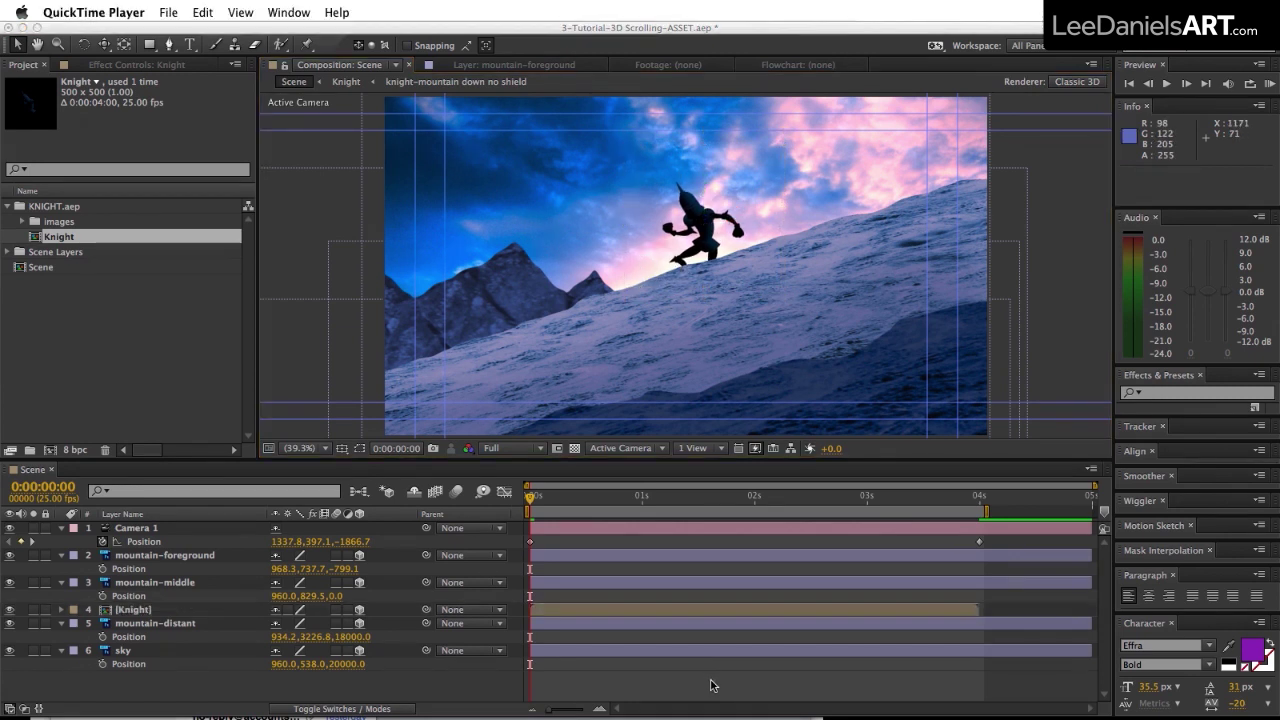
Step: Select the Knight layer, reveal its Position property, and check its placement at 1:20
click(137, 610)
click(137, 610)
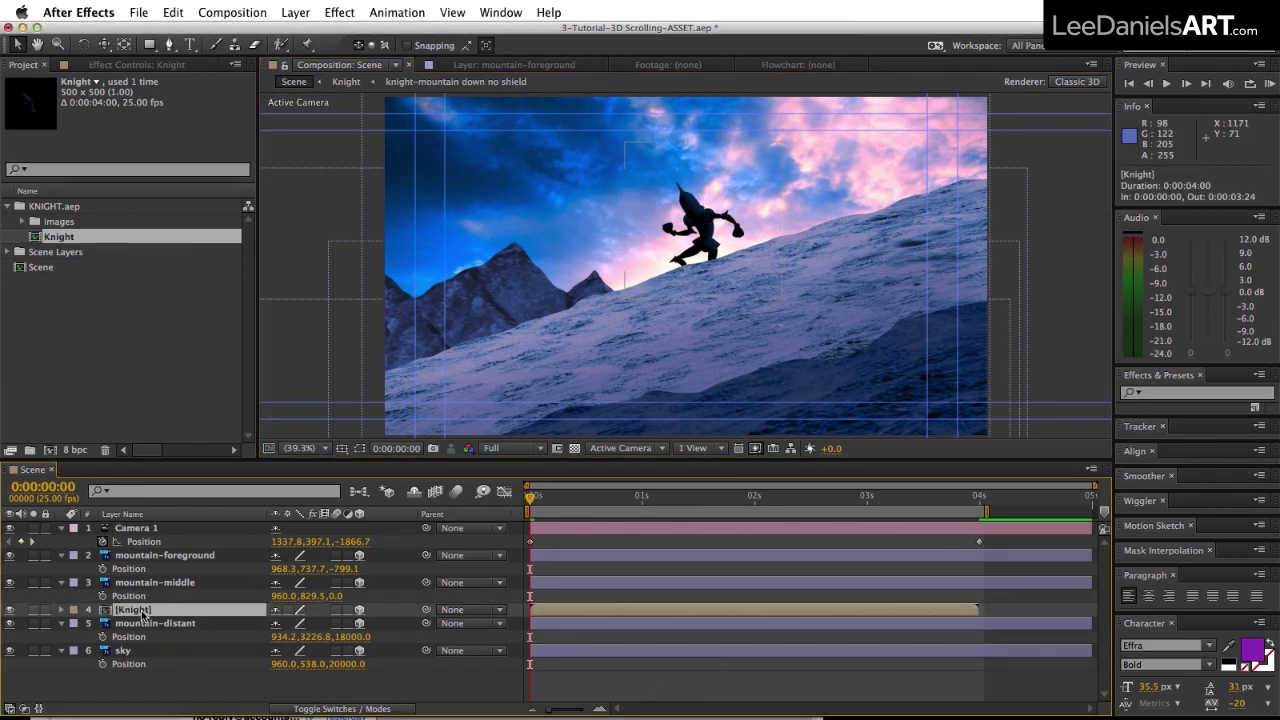
key(p)
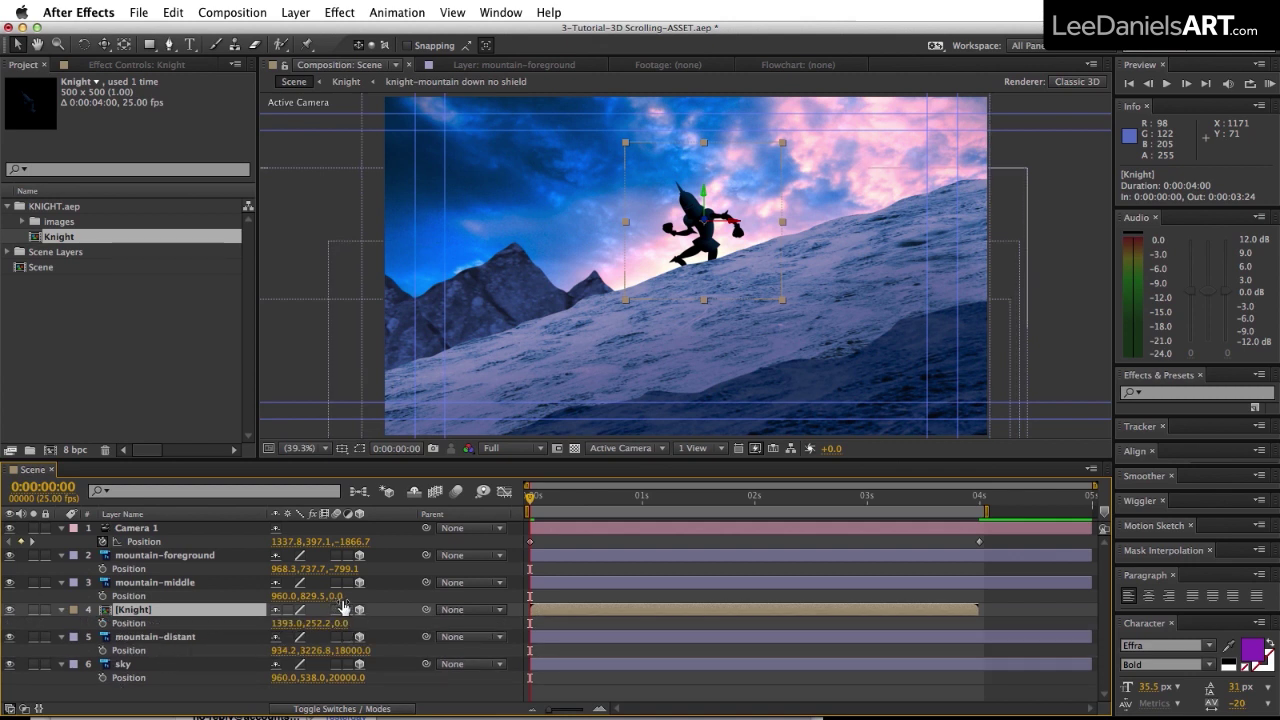
mouse_move(532, 498)
mouse_down()
mouse_move(733, 505)
mouse_move(524, 505)
mouse_up()
Step: Tilt the knight to about -11.4° and scale it down to 65%
key(super+Tab)
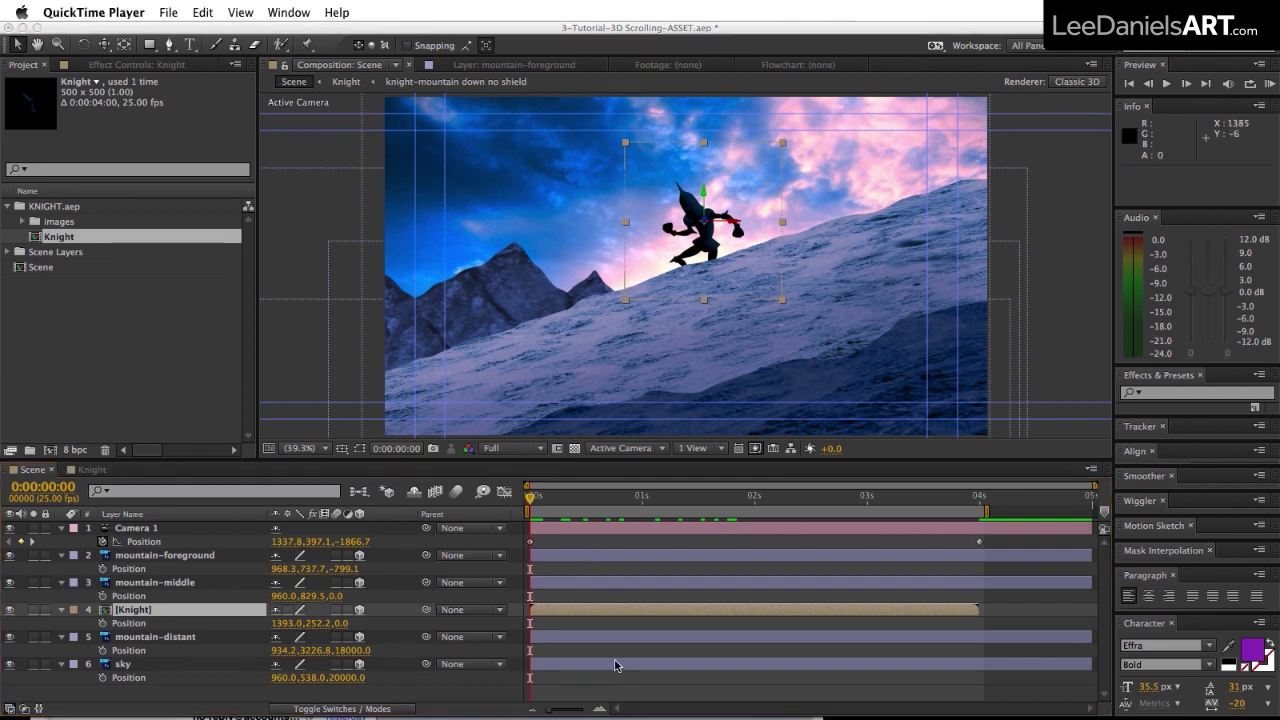
click(598, 153)
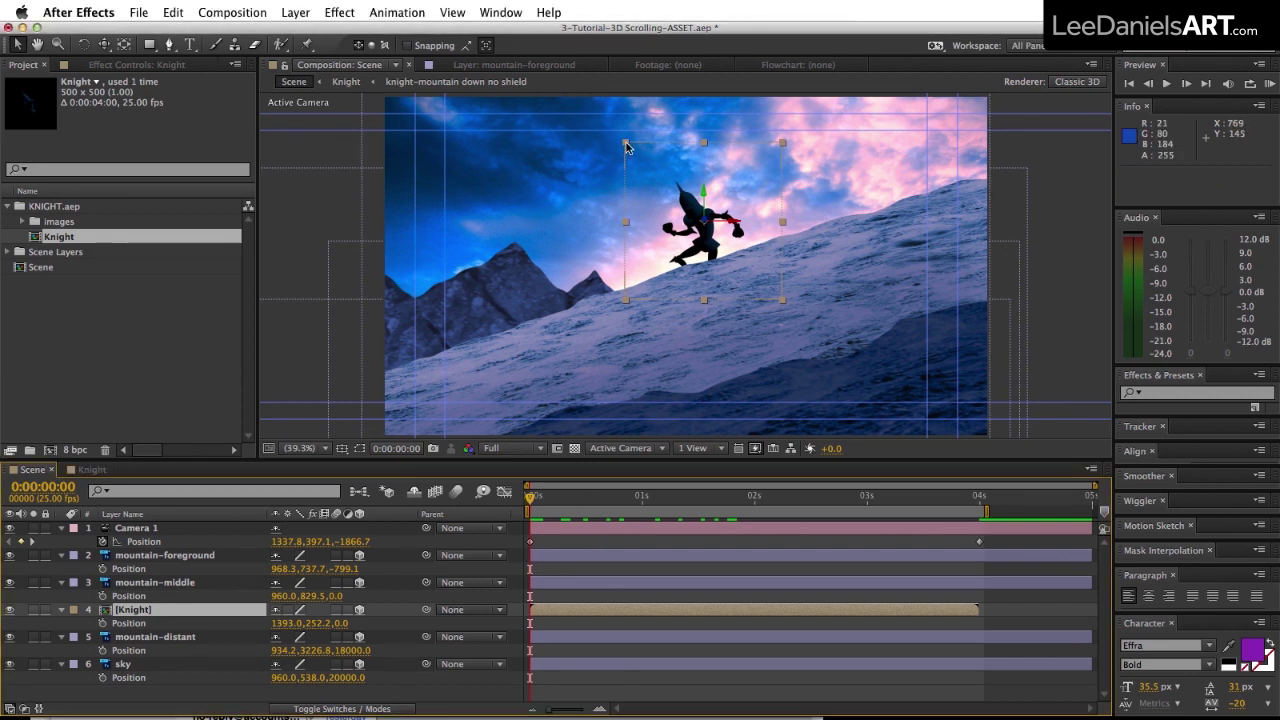
key(w)
drag(623, 131, 720, 205)
key(v)
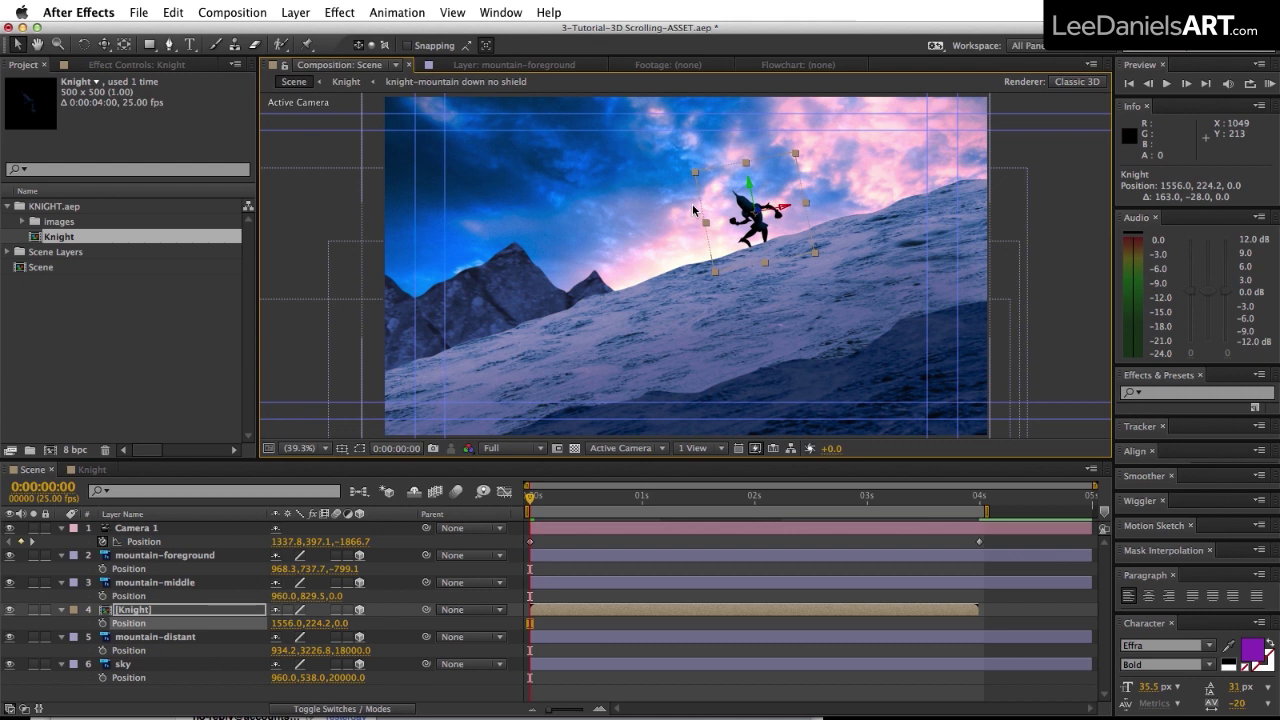
Step: Keyframe the knight's Position from 1556,224.2 at 0s to 549.9,560.4 at 3:24
click(102, 623)
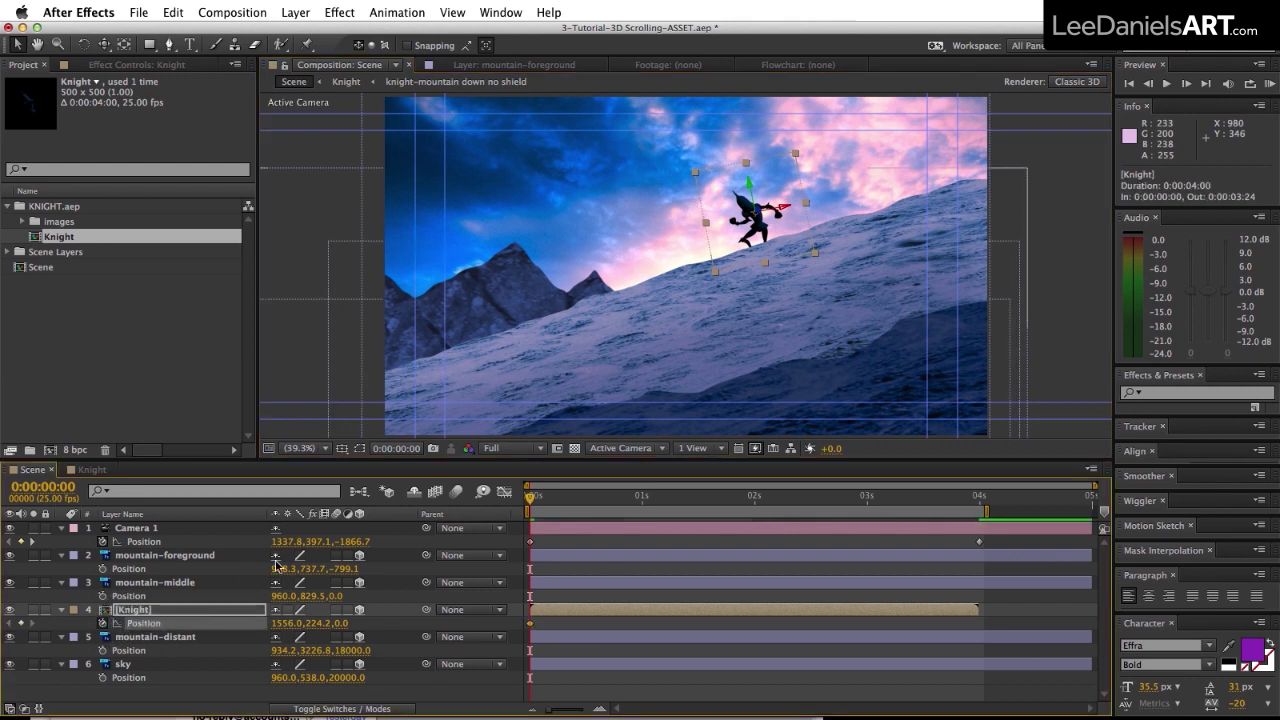
drag(530, 500, 976, 498)
drag(951, 171, 658, 279)
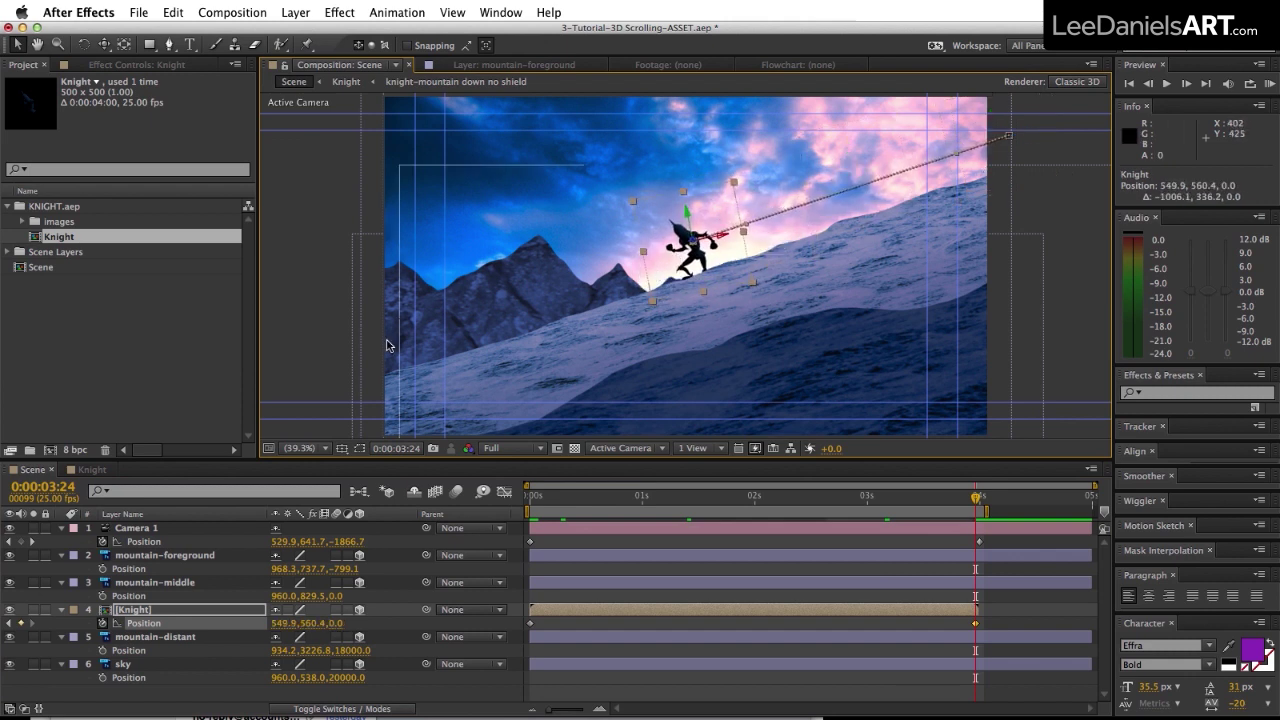
click(500, 448)
Step: Set the preview resolution to Half to play back the knight's walk down the slope
click(506, 502)
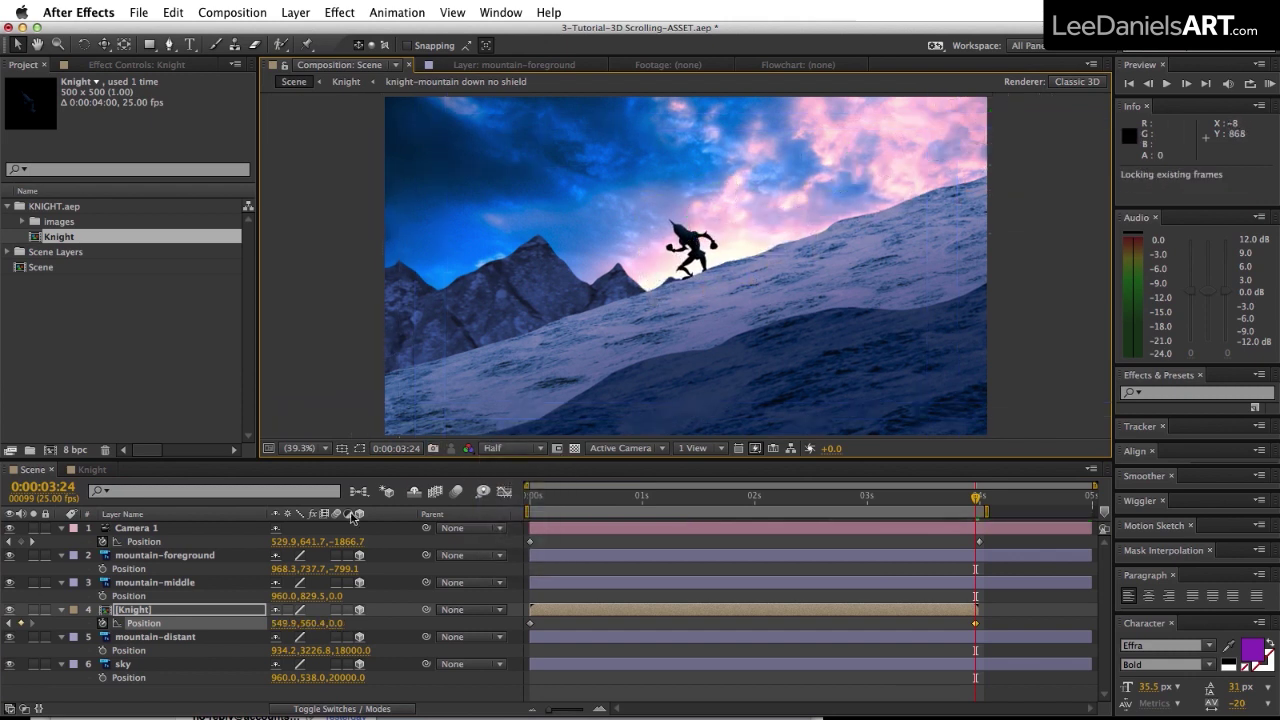